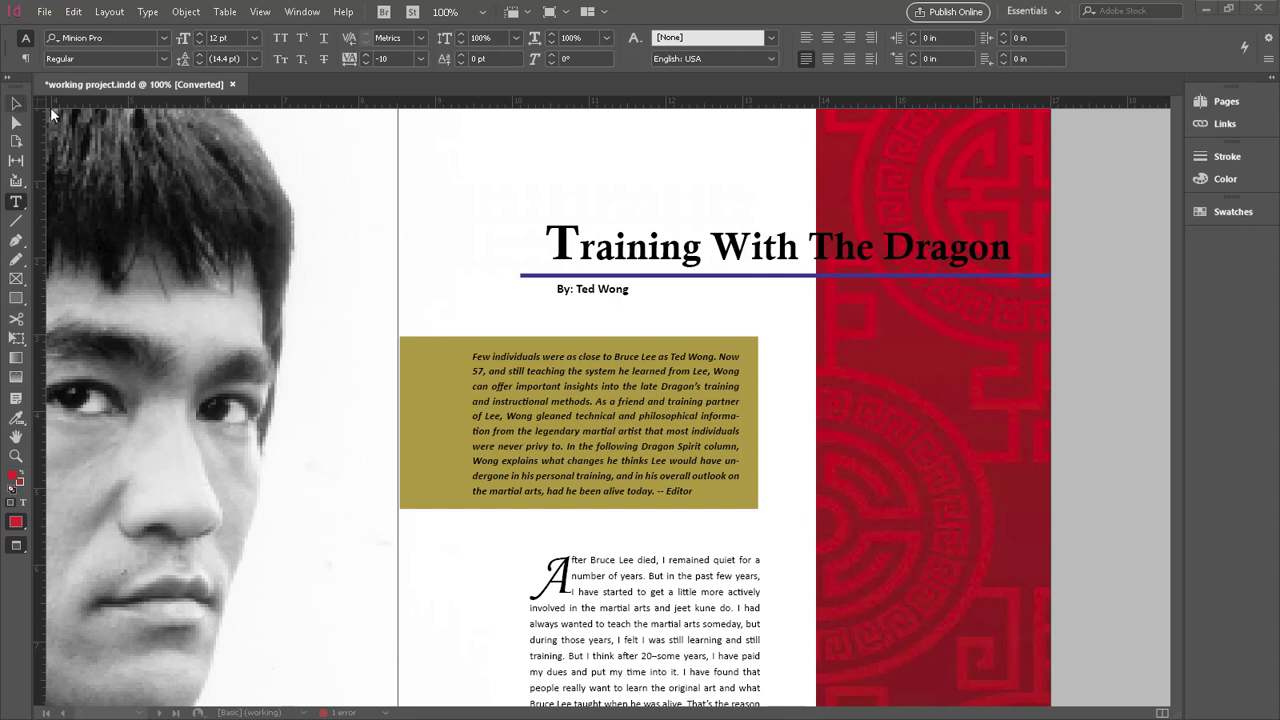
Step: Nudge the 'Training With The Dragon' heading frame slightly to the right
left_click(16, 103)
left_click(862, 258)
left_click_drag(862, 258, 875, 258)
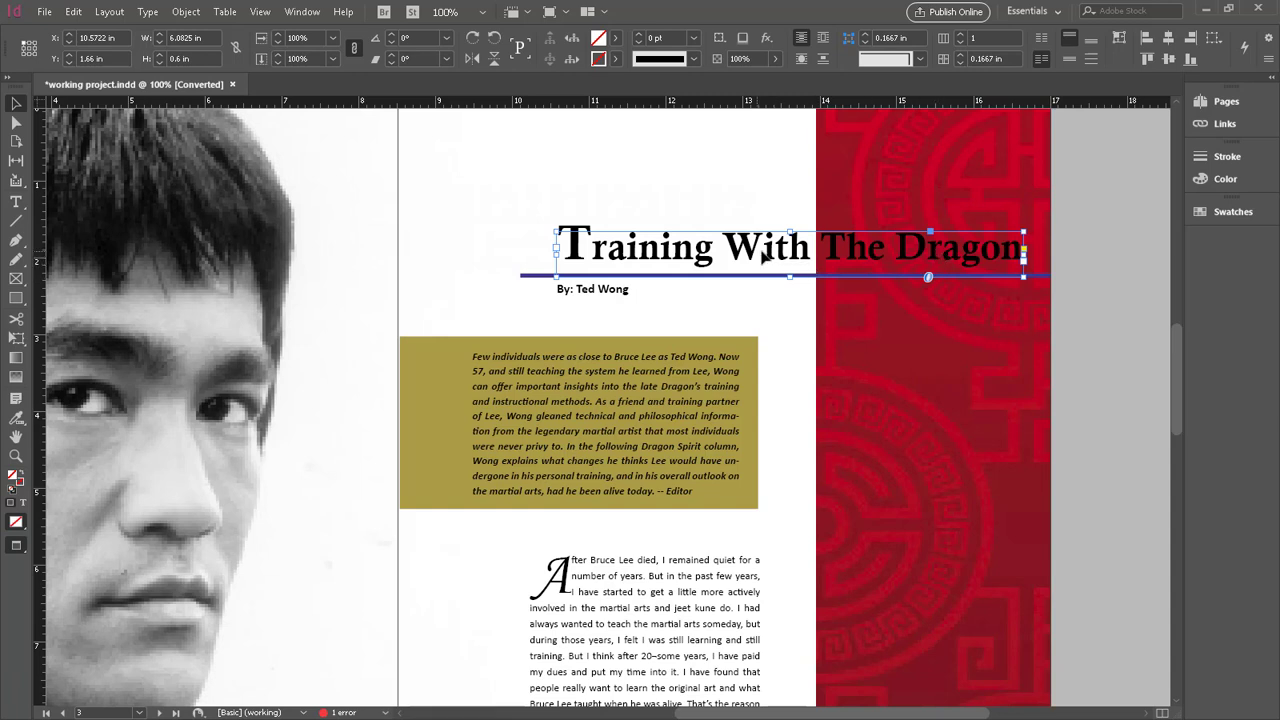
double_click(940, 247)
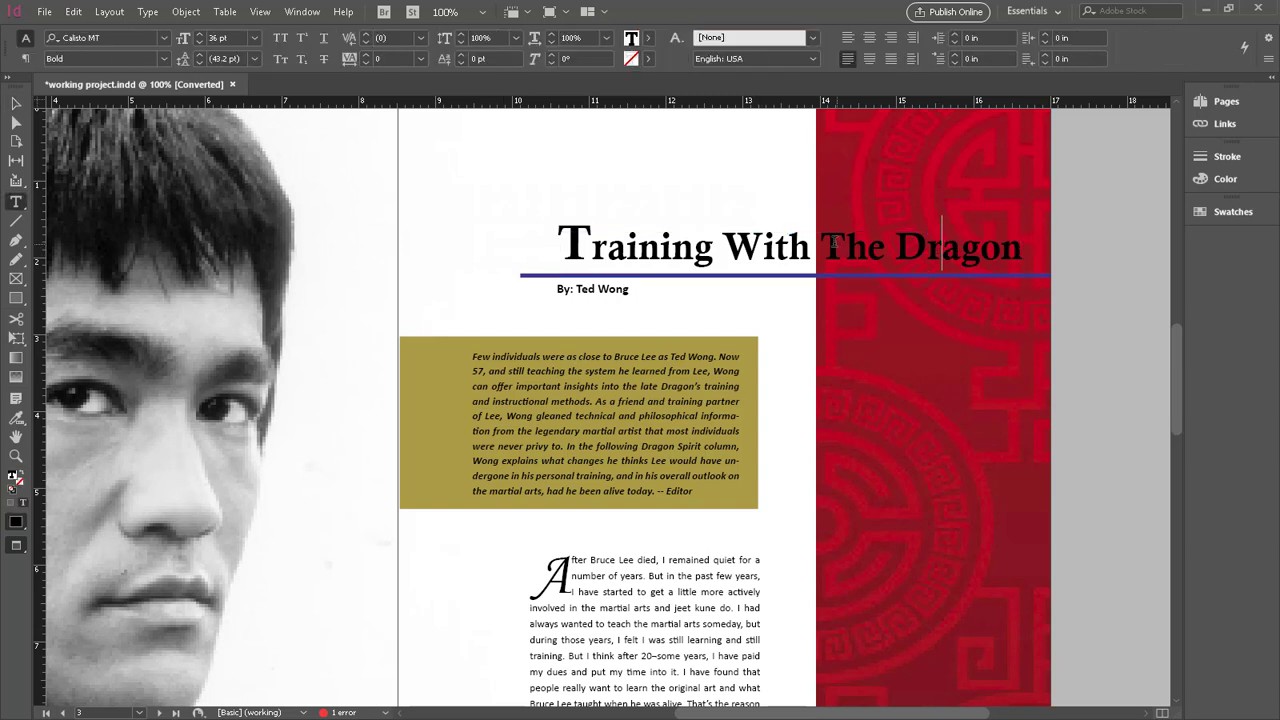
left_click_drag(822, 247, 1019, 250)
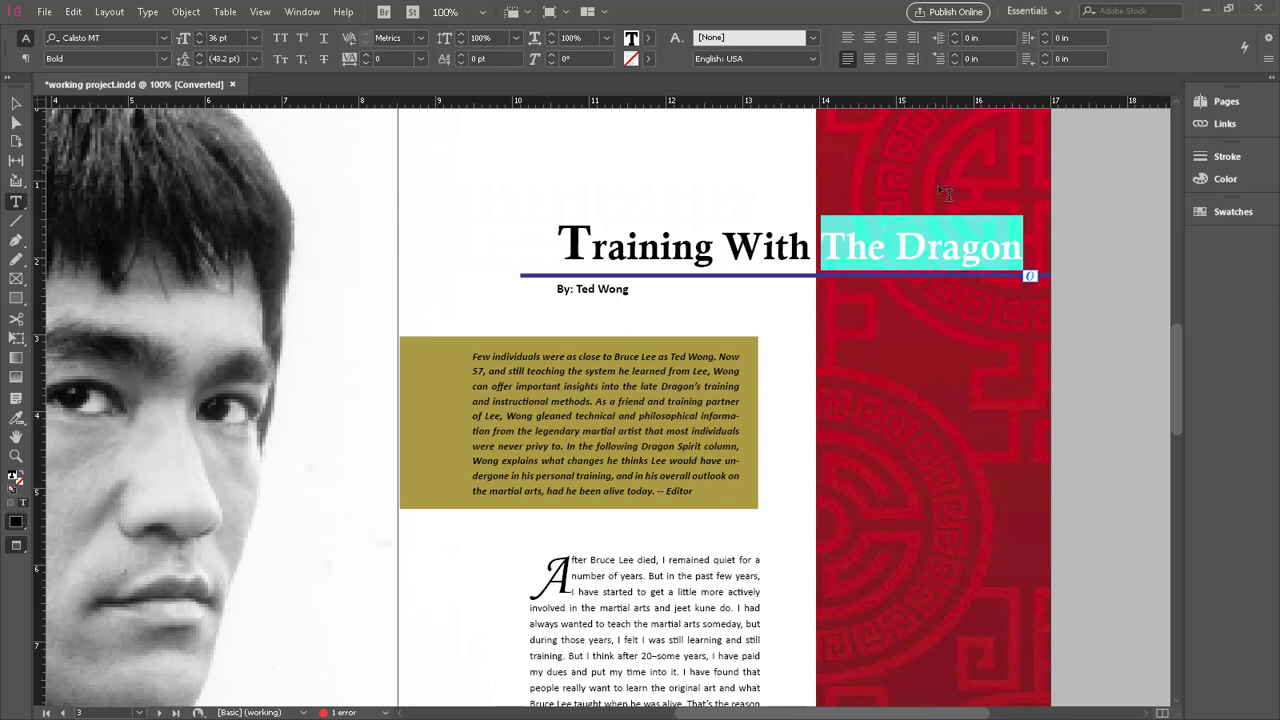
left_click(903, 335)
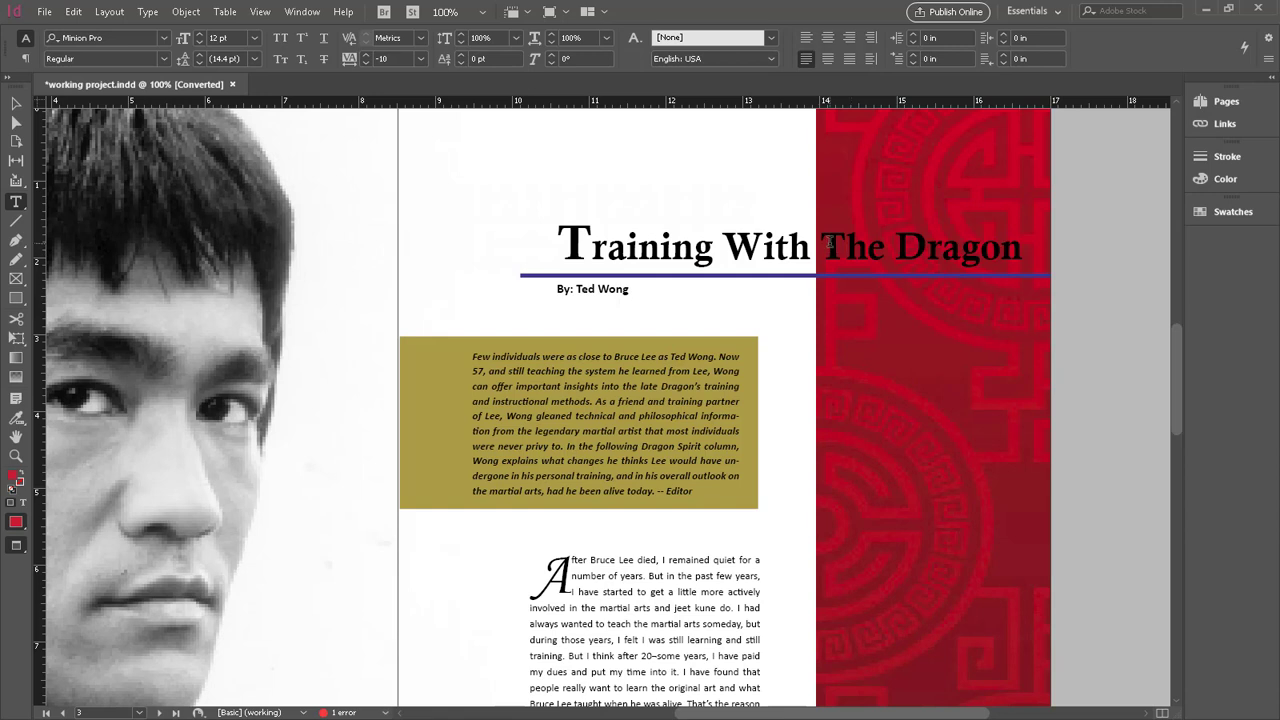
left_click_drag(828, 242, 1030, 250)
left_click(860, 295)
left_click_drag(828, 242, 1030, 250)
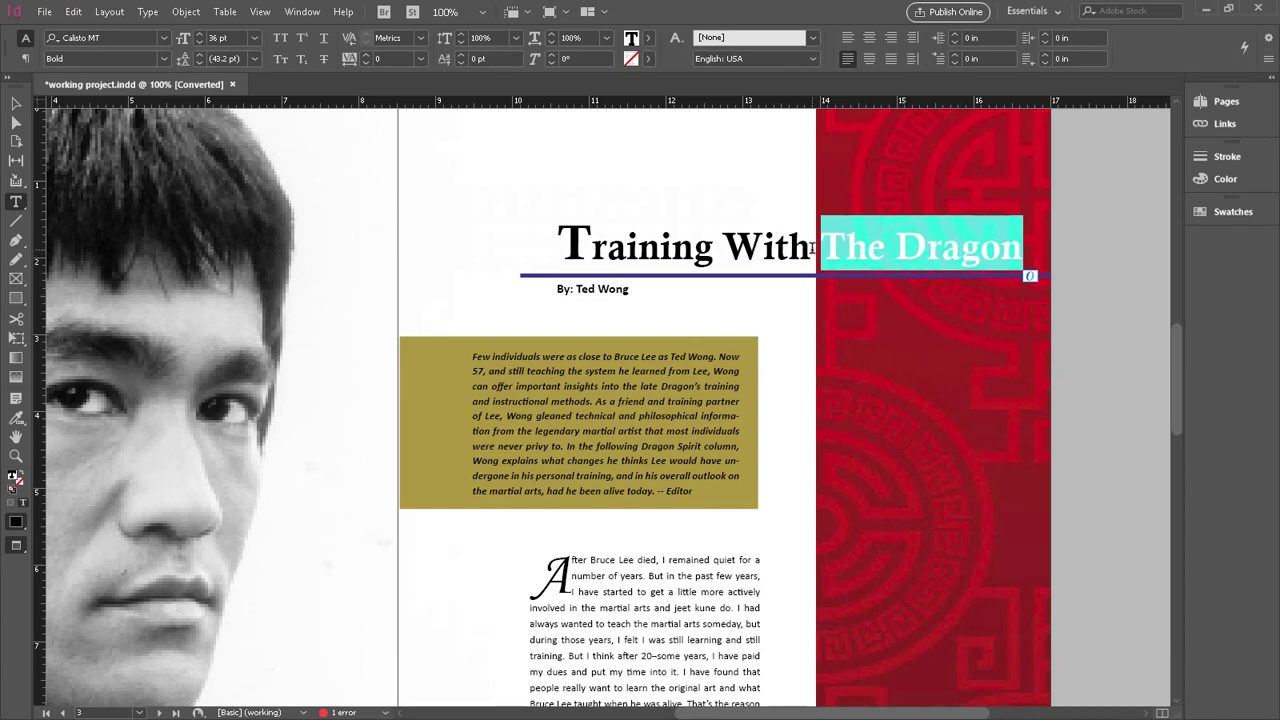
left_click_drag(813, 247, 548, 247)
left_click(819, 249)
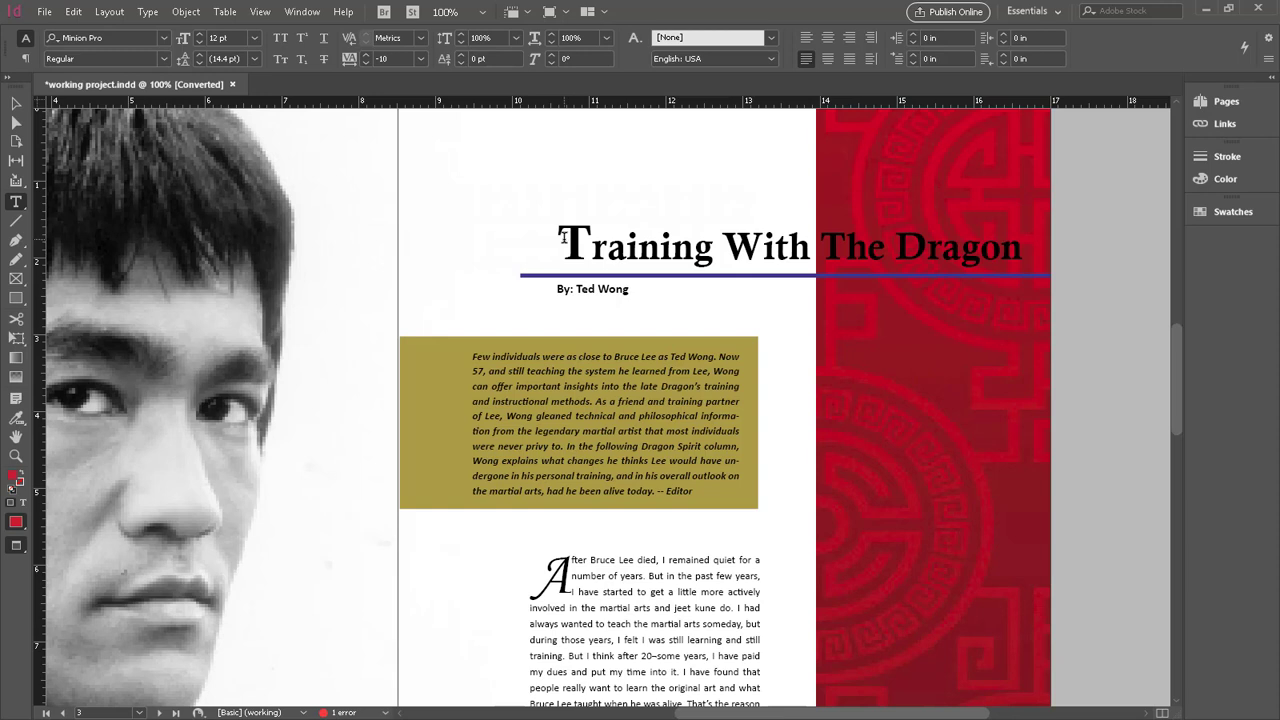
left_click_drag(566, 237, 1018, 258)
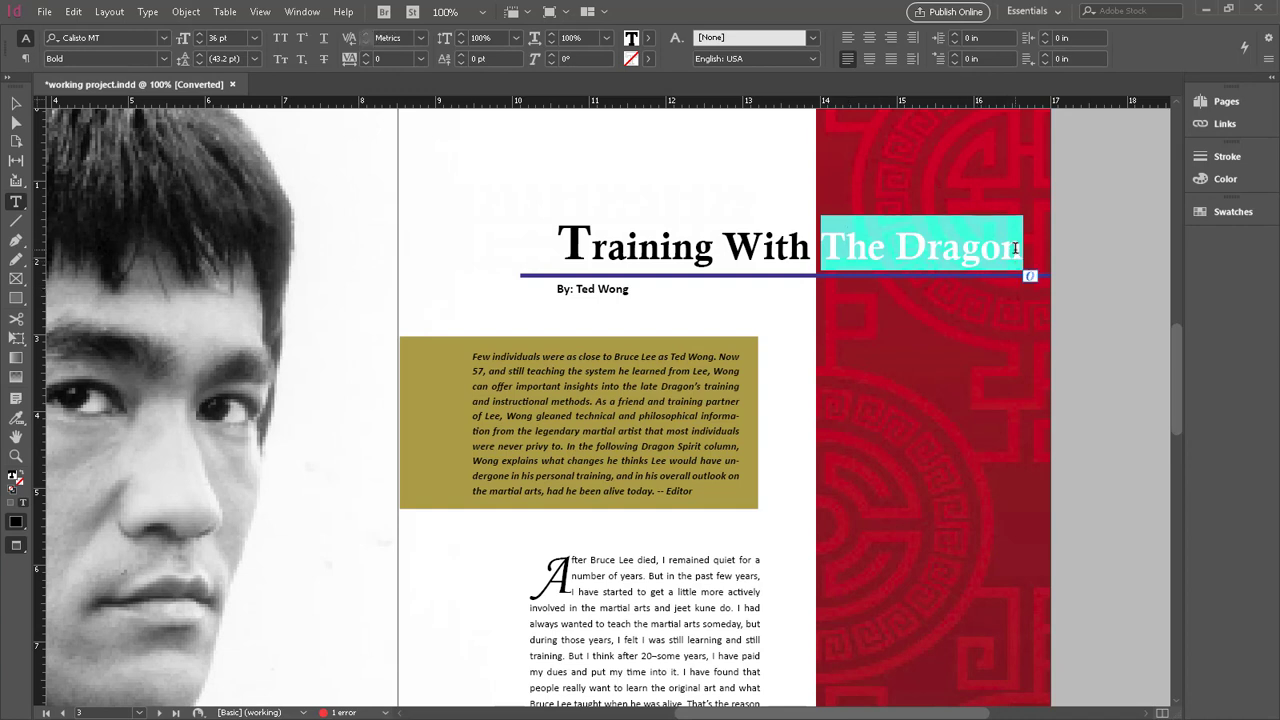
left_click(860, 250)
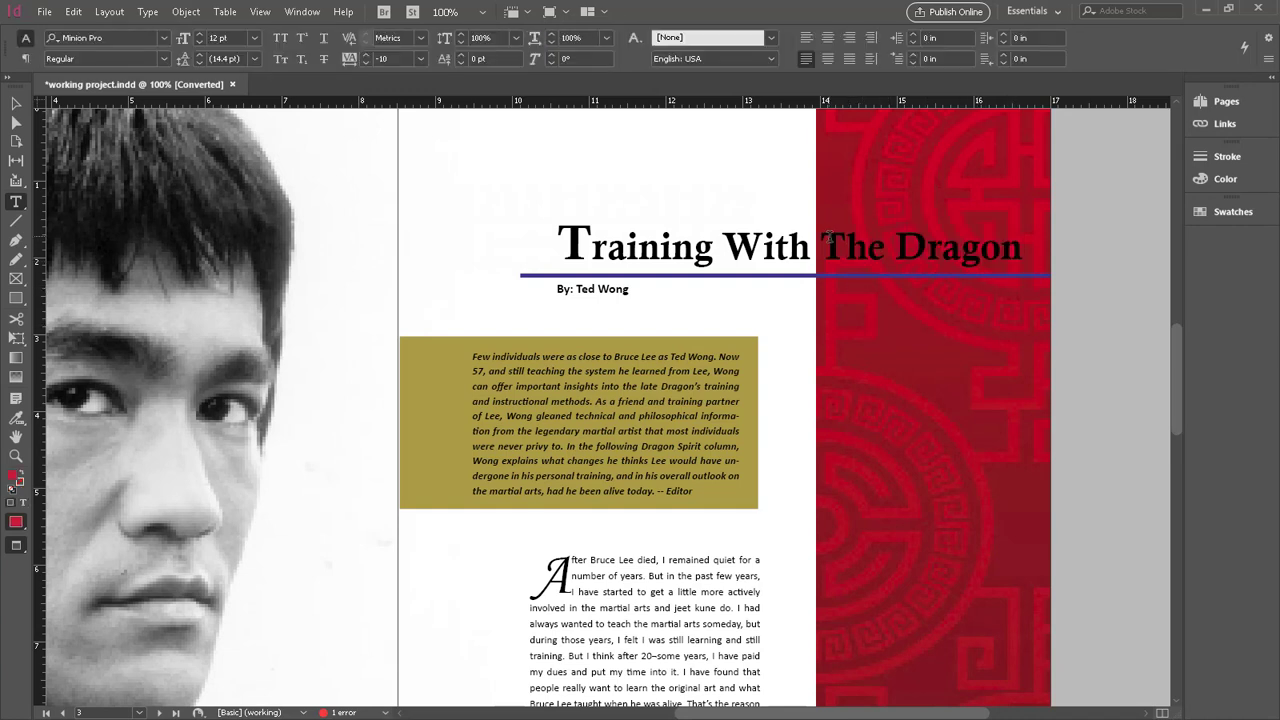
left_click_drag(821, 248, 1022, 260)
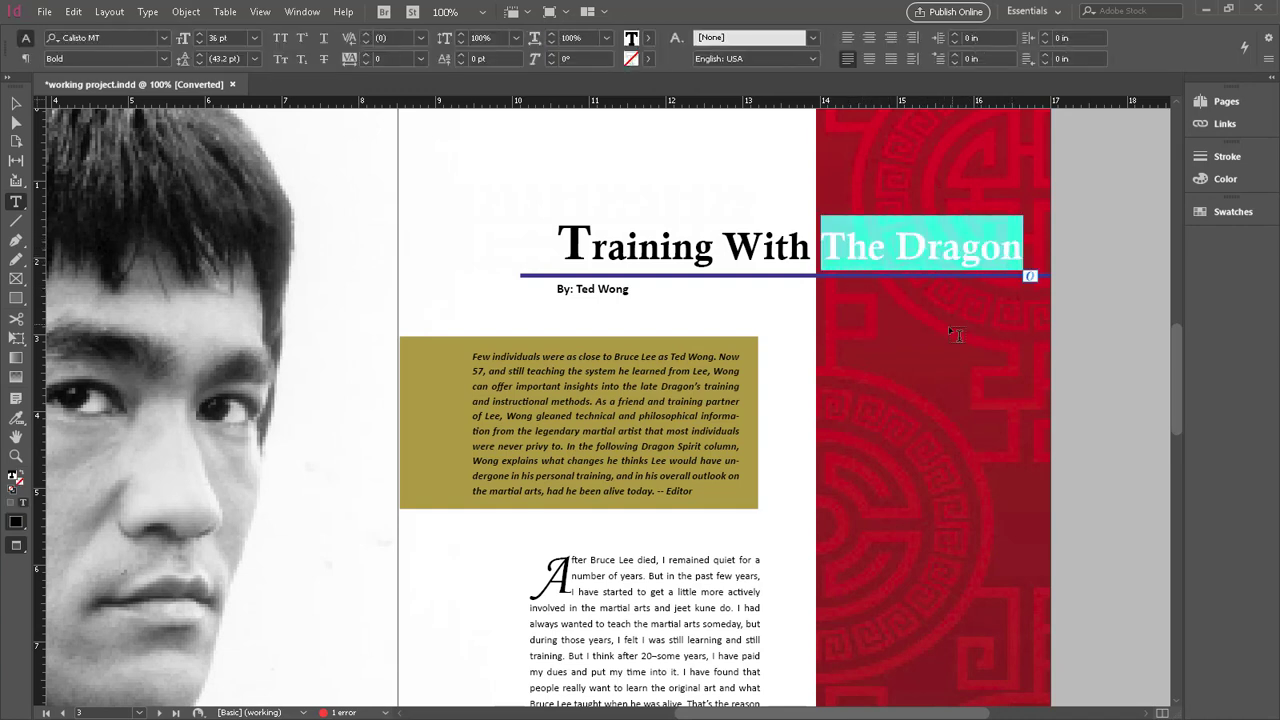
left_click(780, 310)
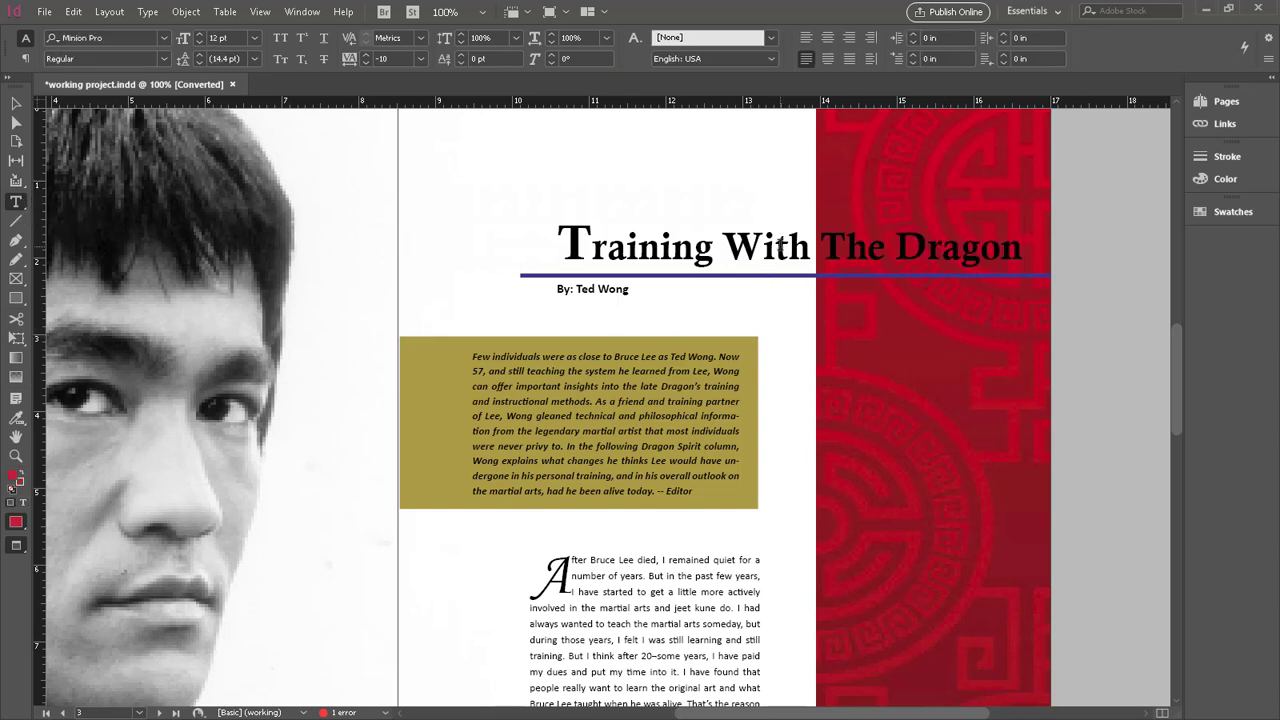
left_click(776, 252)
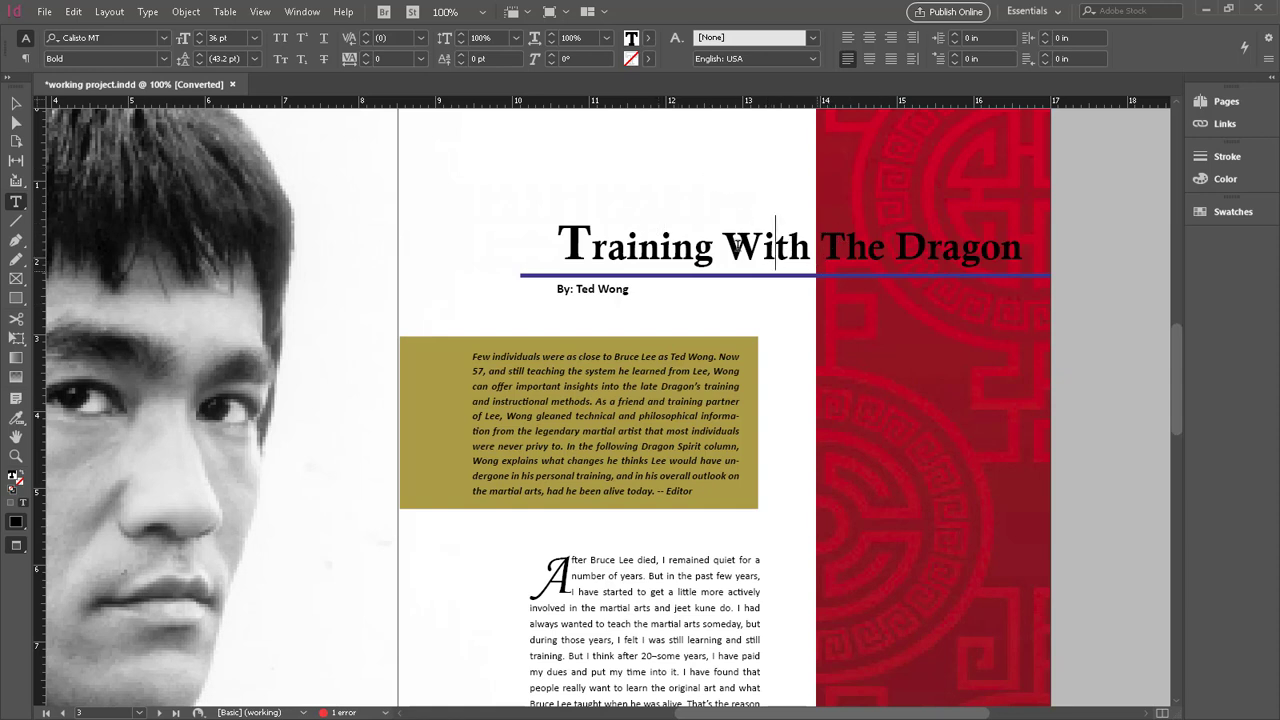
left_click_drag(832, 245, 1030, 252)
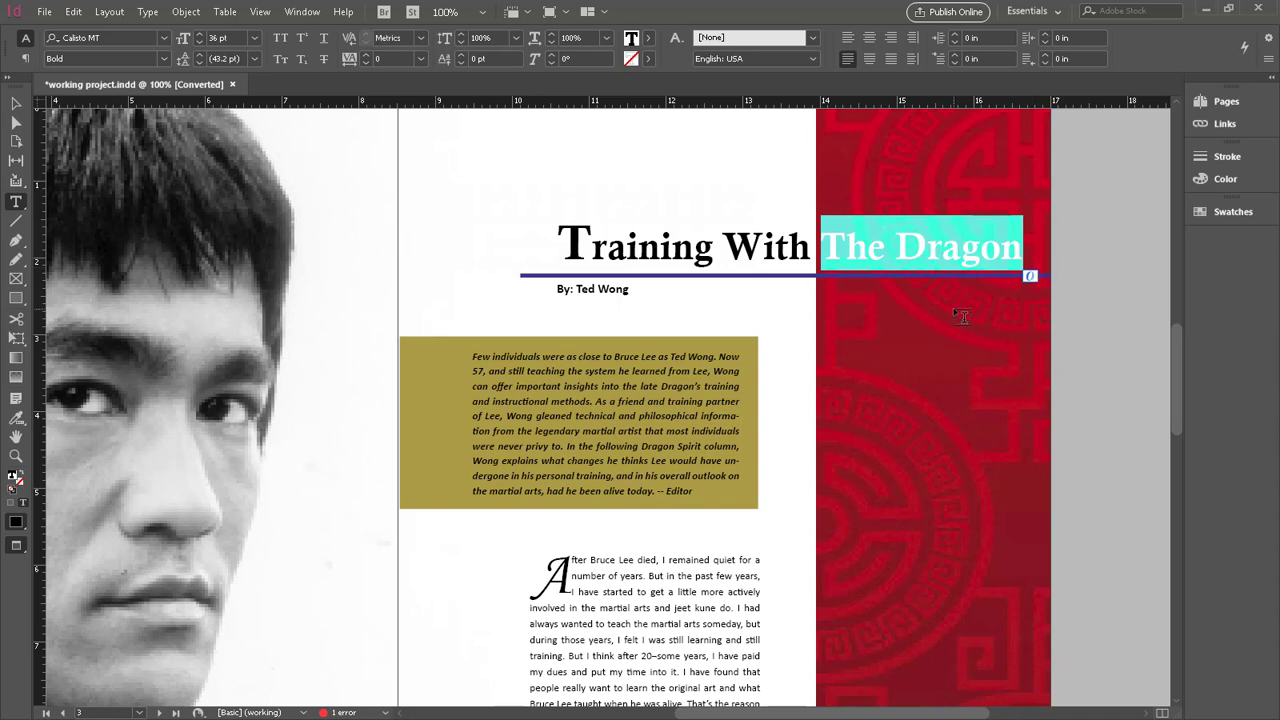
Step: Reselect the heading frame and bring up its colour swatches list
left_click(16, 103)
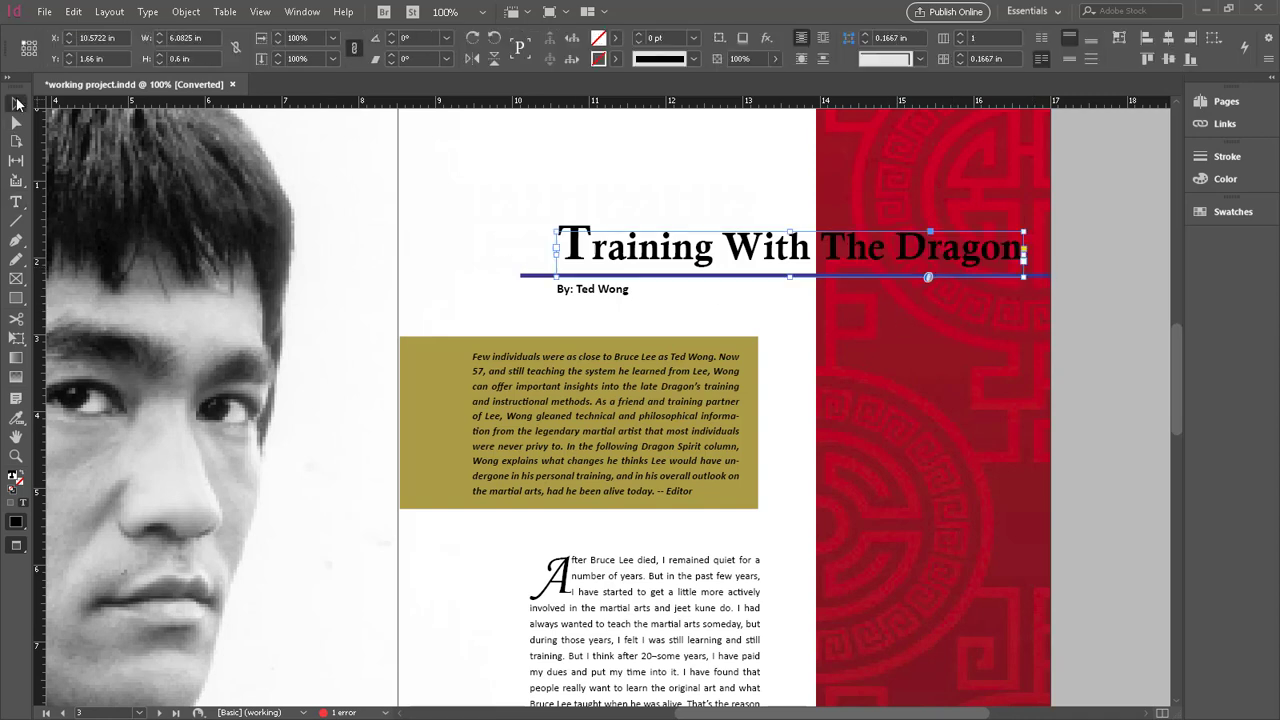
left_click(551, 200)
left_click(650, 240)
left_click(1228, 182)
left_click(1224, 157)
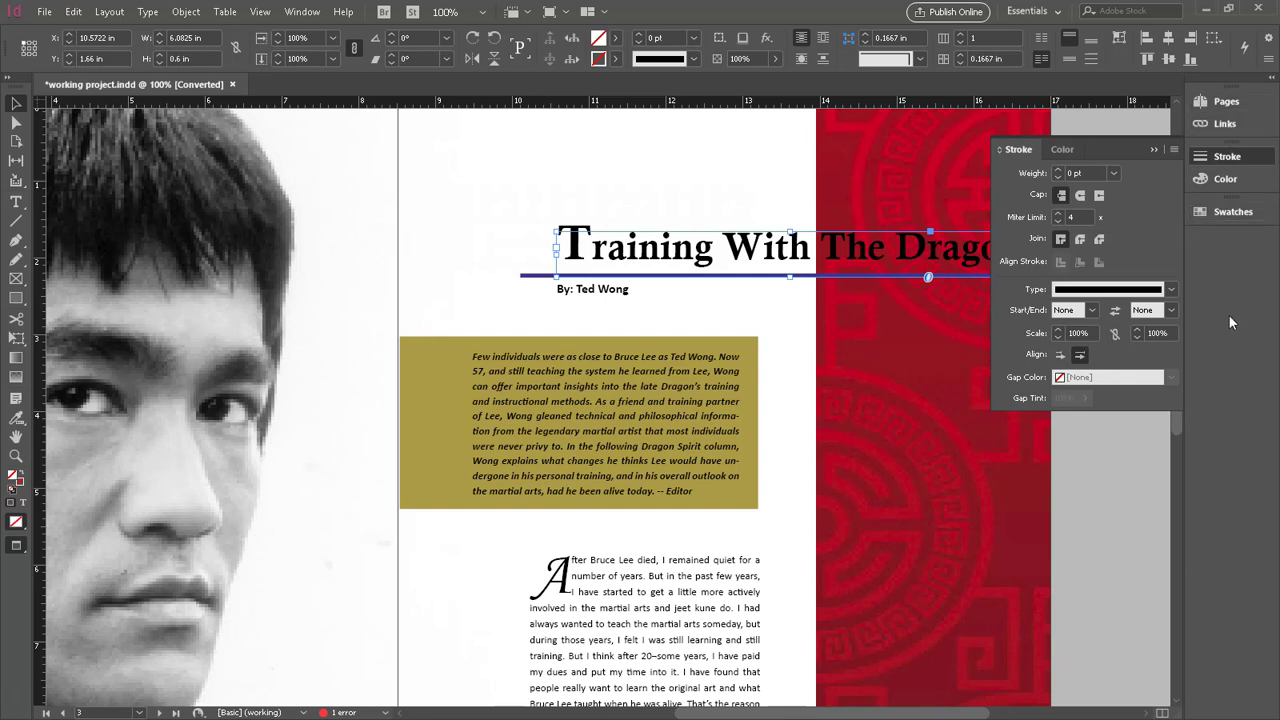
left_click(1233, 213)
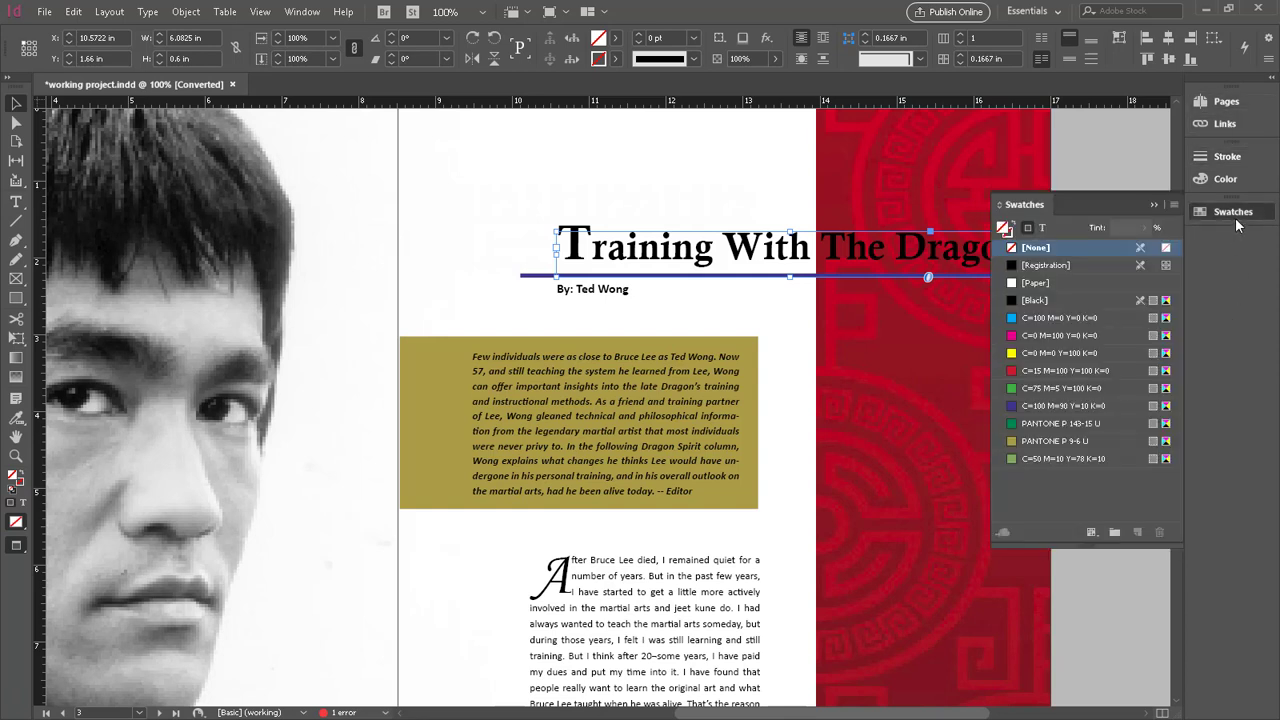
Step: Try green, blue, olive, red, magenta, yellow and cyan fills on the frame, ending with [None]
left_click(1044, 384)
left_click(1042, 408)
left_click(1050, 441)
left_click(1045, 371)
left_click(1044, 336)
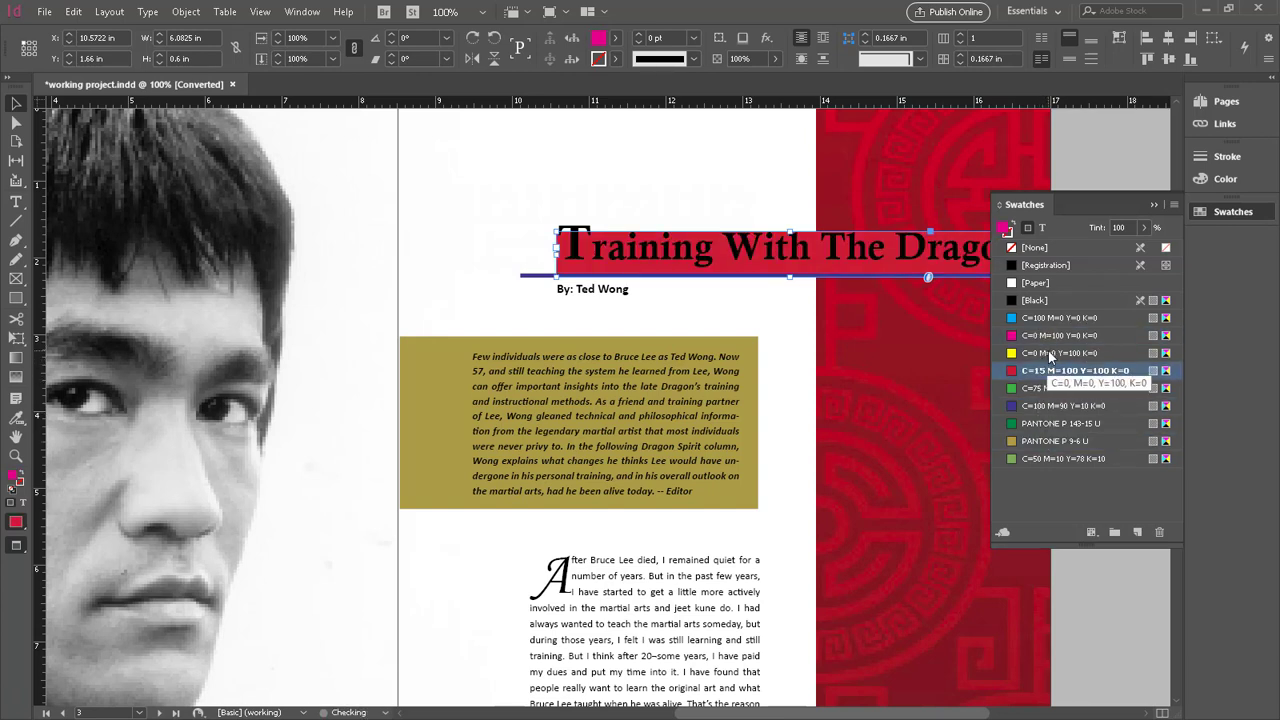
left_click(1052, 353)
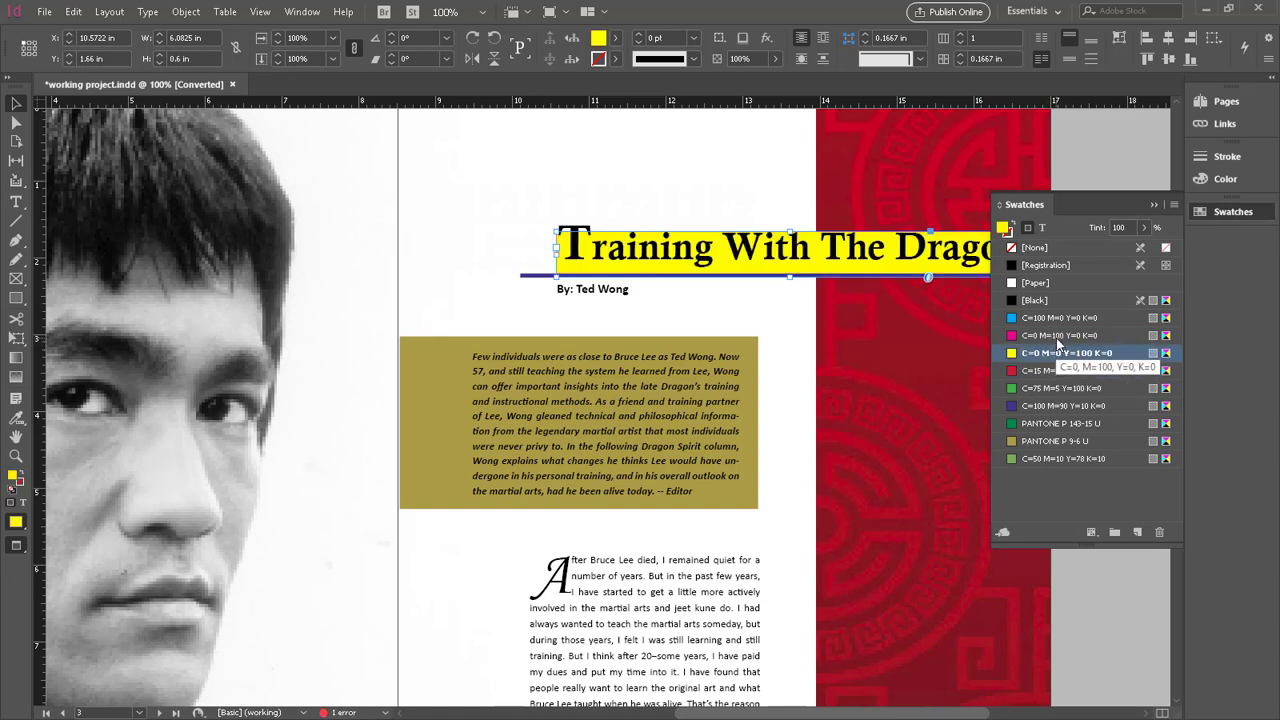
left_click(1056, 337)
left_click(1056, 317)
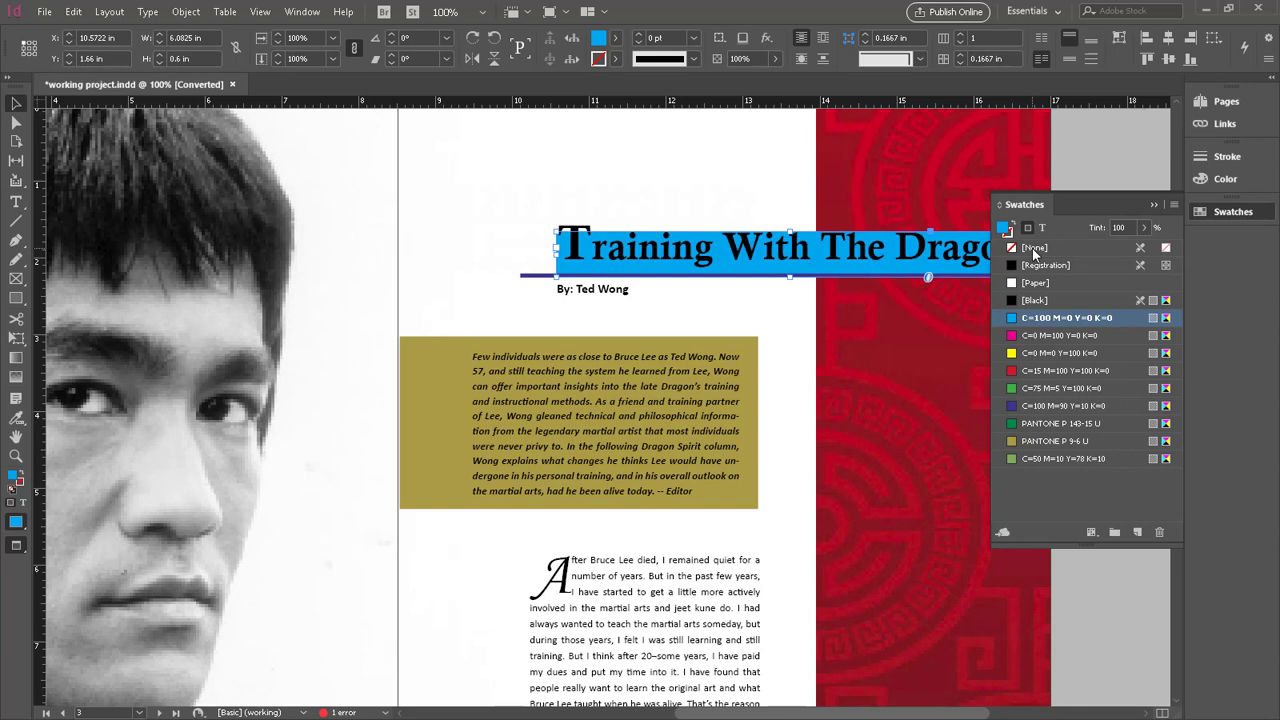
left_click(1033, 251)
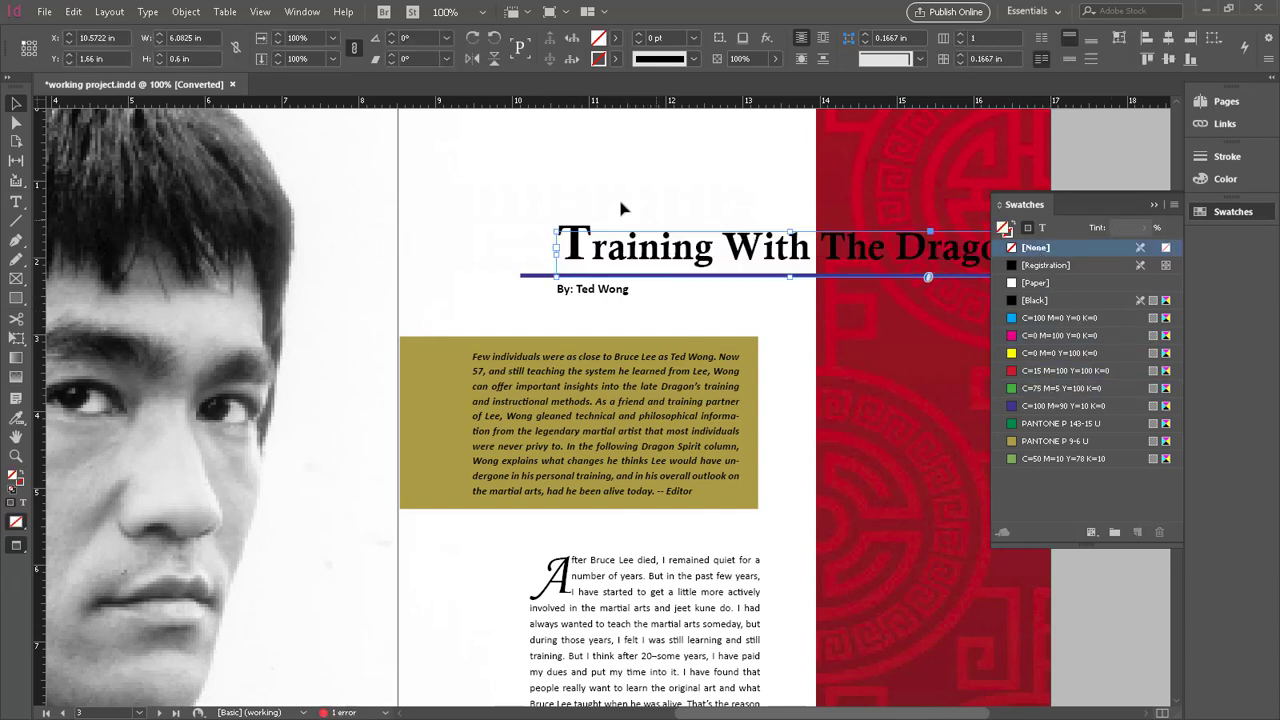
Step: Select 'The Dragon' and colour it [Paper] white, after briefly trying magenta and red
left_click(17, 203)
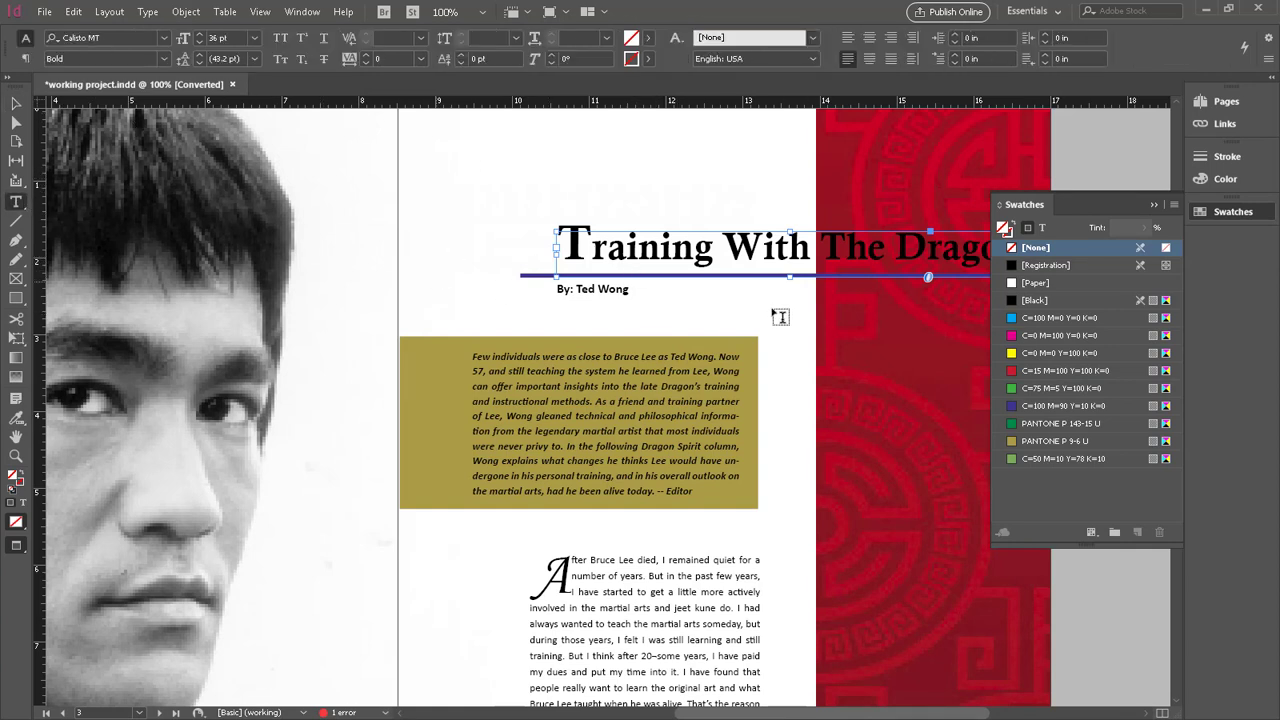
left_click(693, 245)
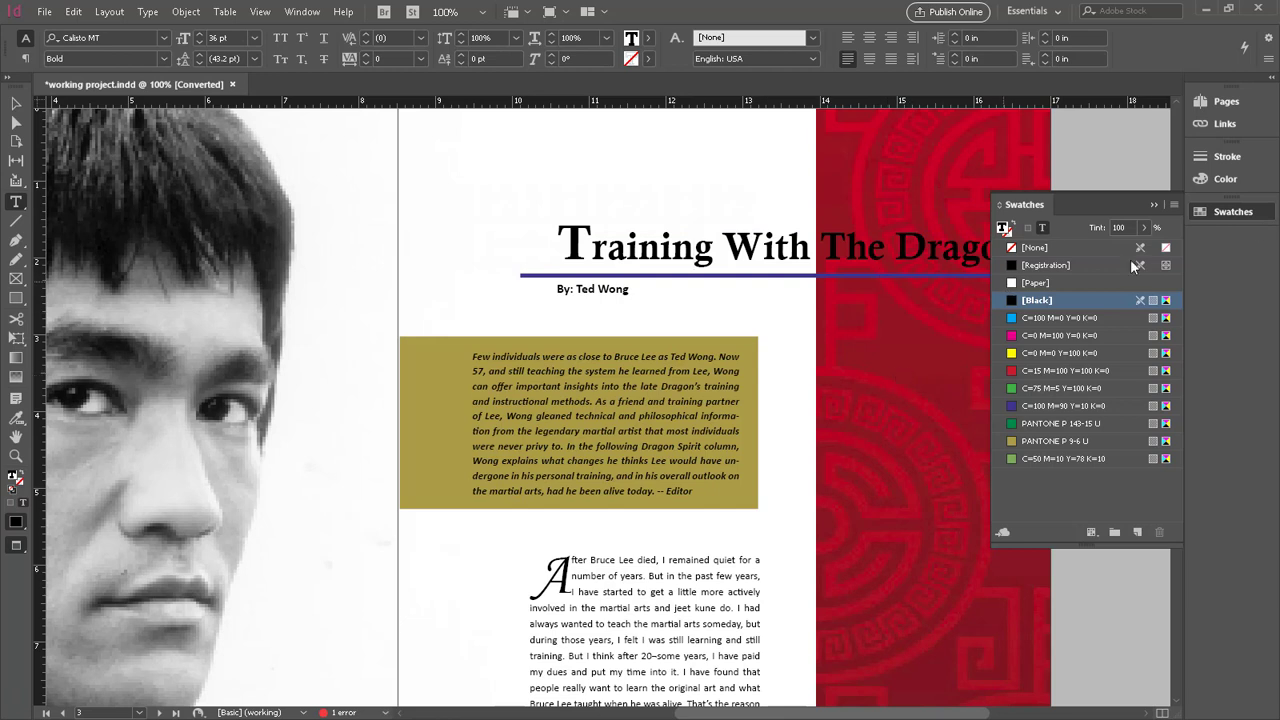
left_click(1262, 216)
left_click_drag(820, 247, 1022, 262)
left_click_drag(820, 247, 1027, 263)
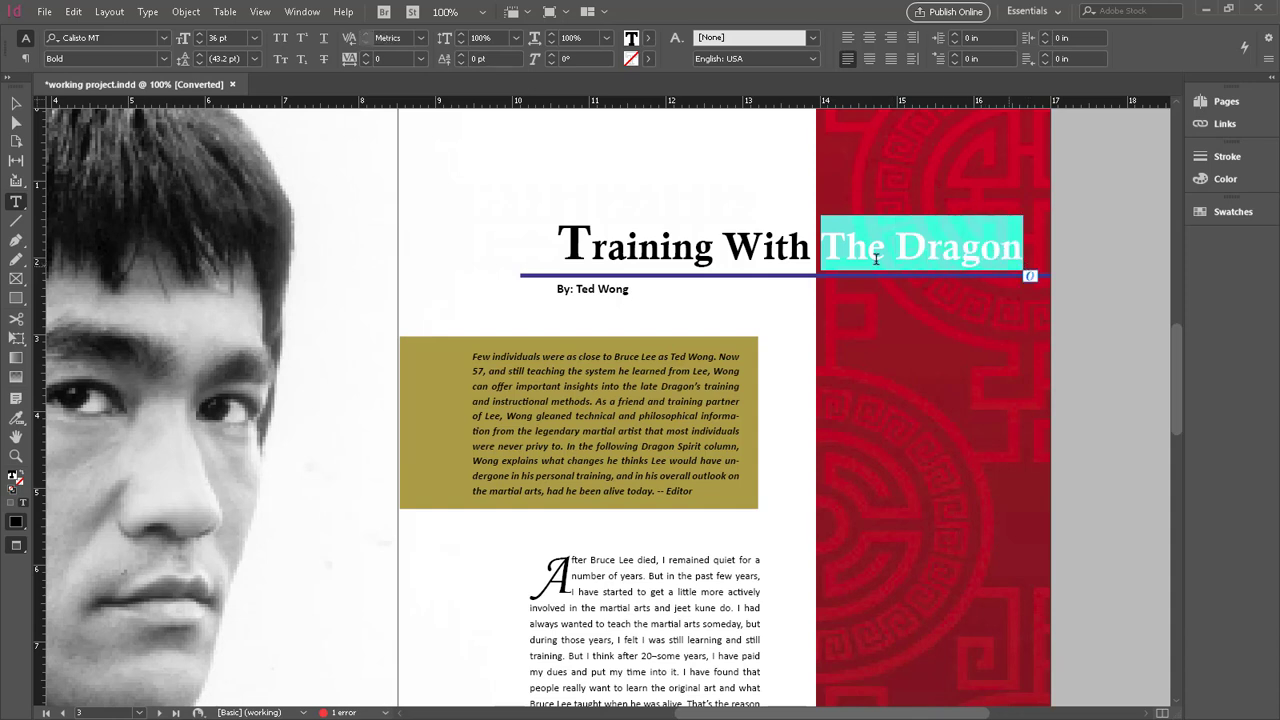
left_click(1233, 213)
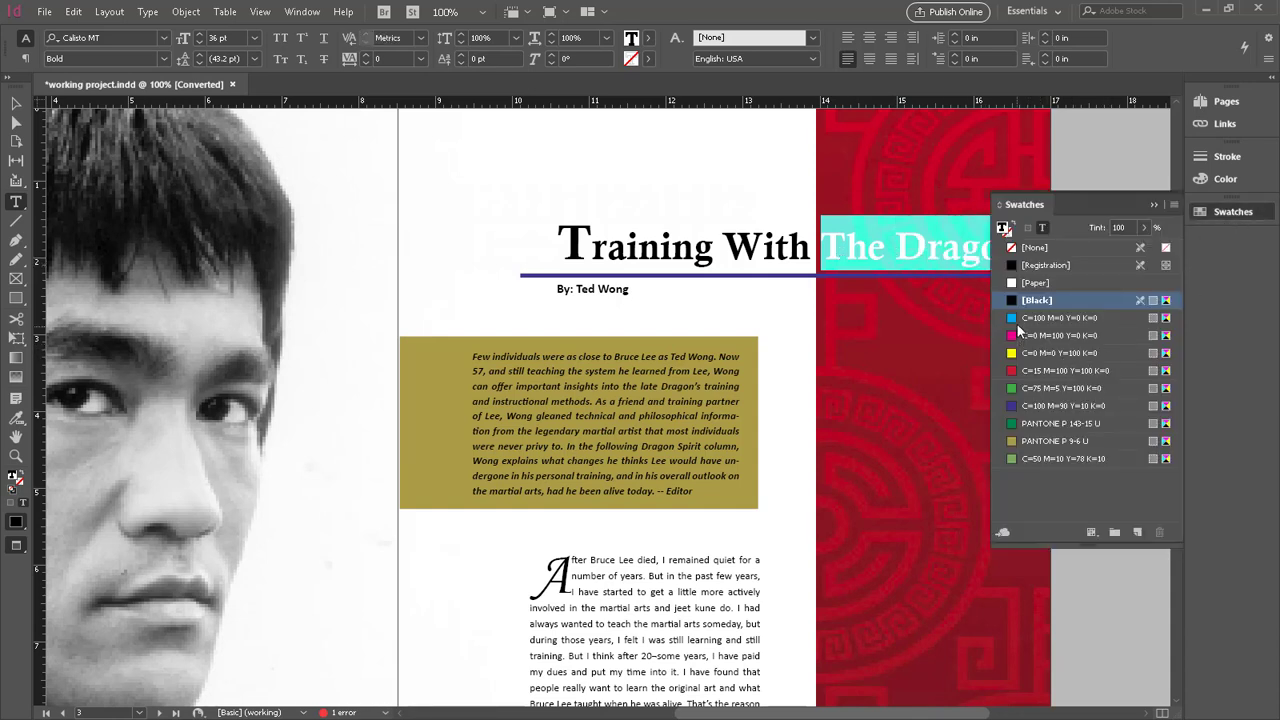
left_click(1036, 338)
left_click(1042, 372)
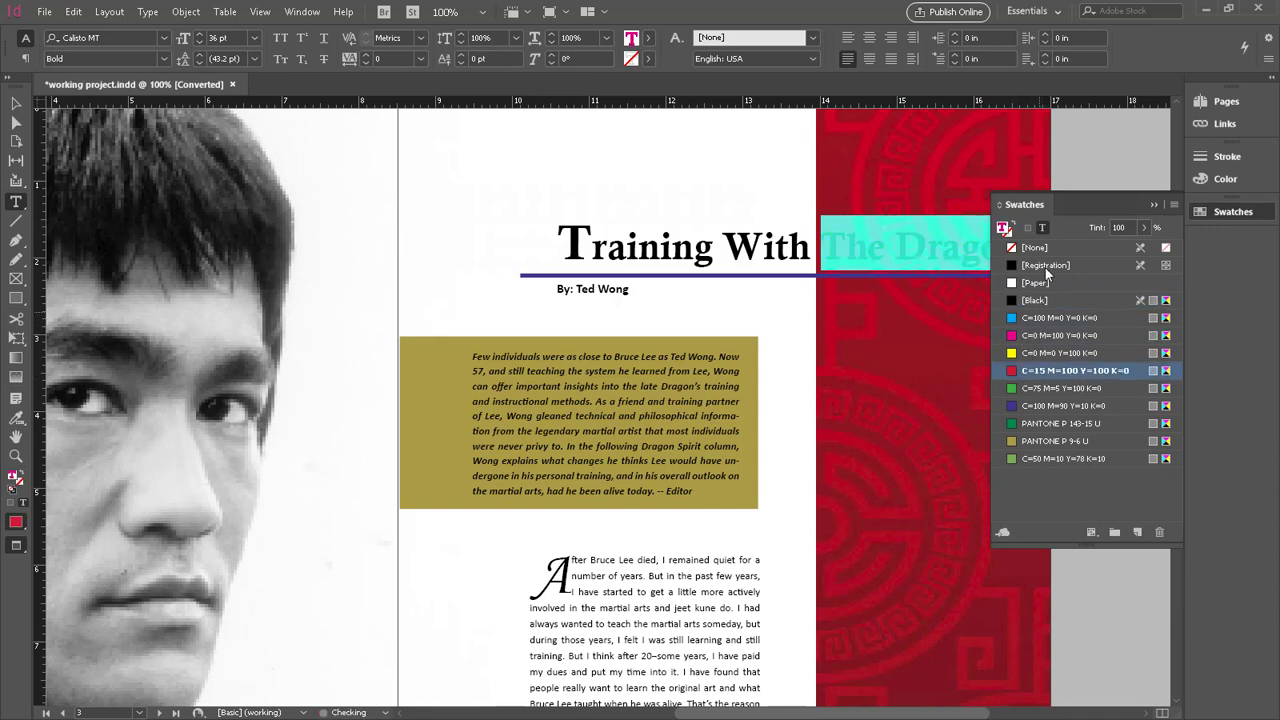
left_click(1036, 284)
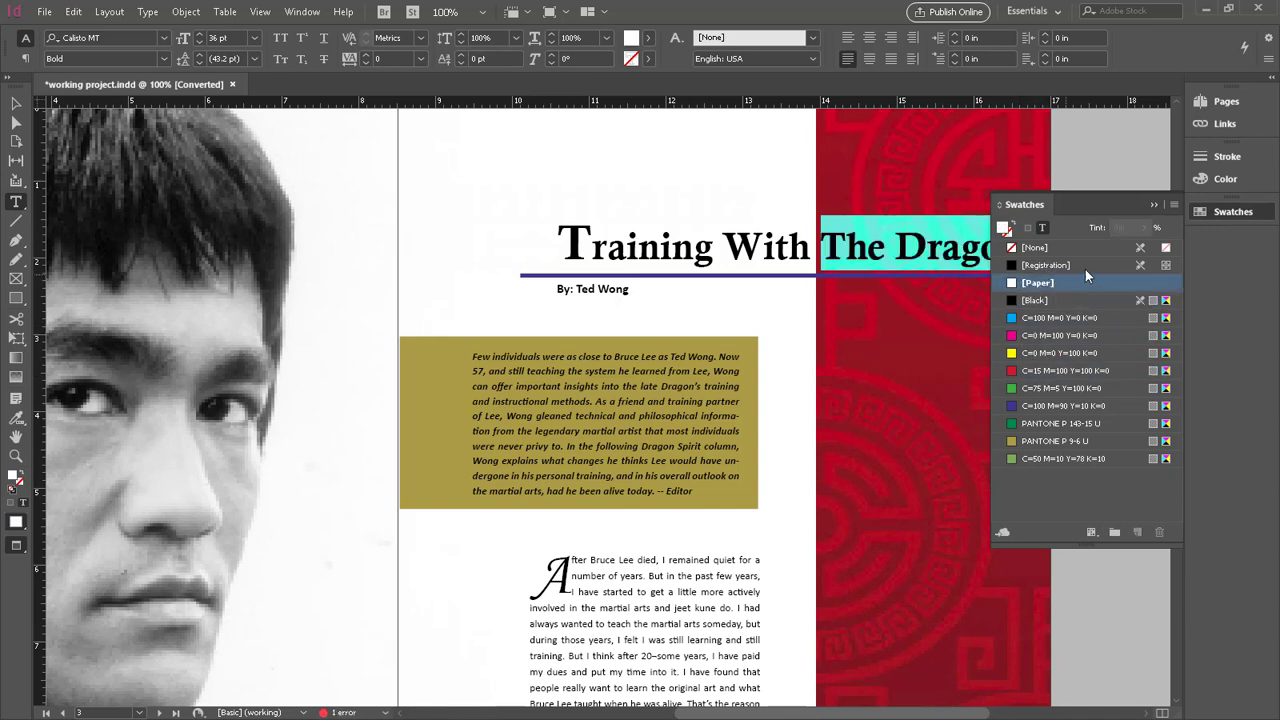
left_click(887, 250)
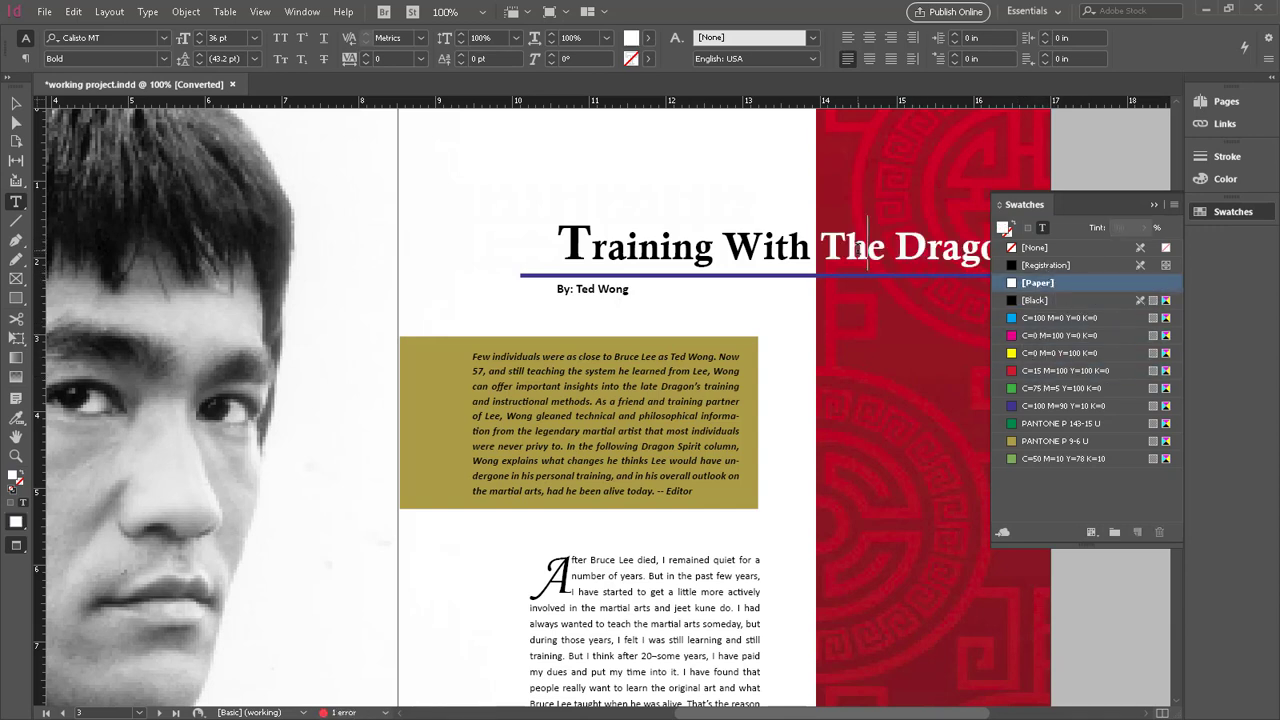
left_click(1234, 218)
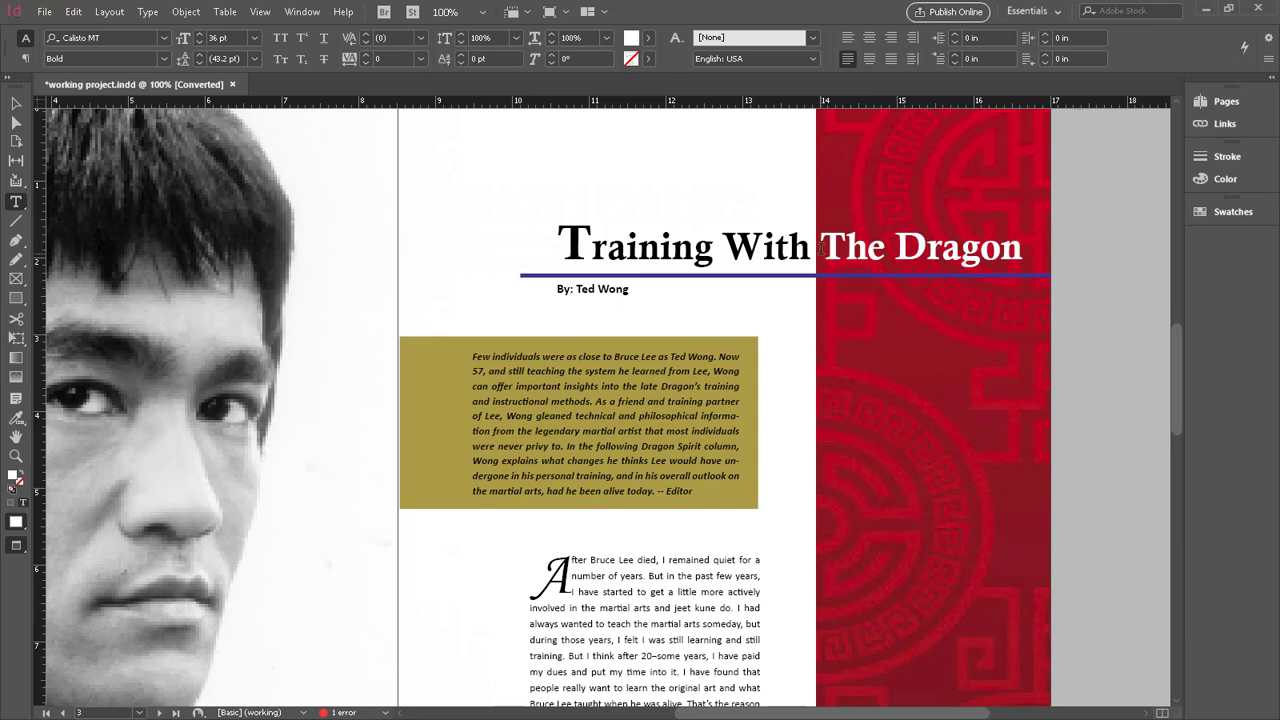
Step: Reselect 'The Dragon', try a [None] fill and undo it, then activate the stroke colour
left_click_drag(820, 248, 1046, 256)
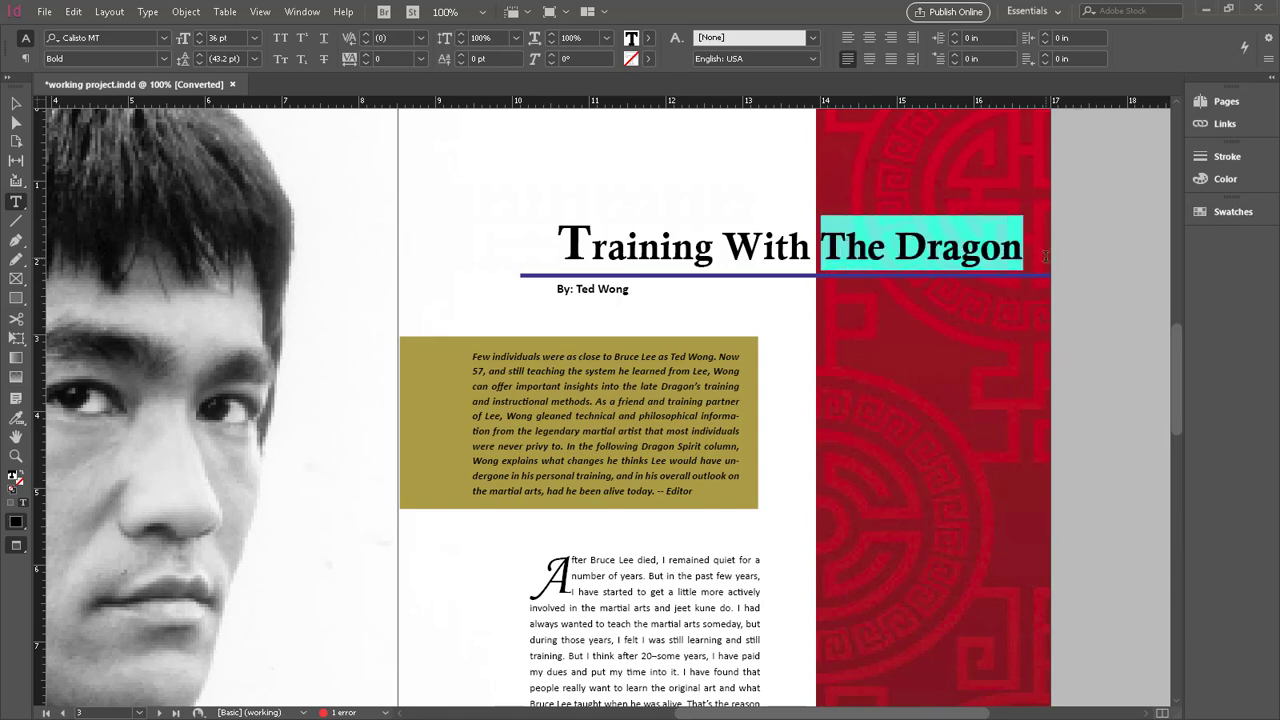
left_click(1233, 212)
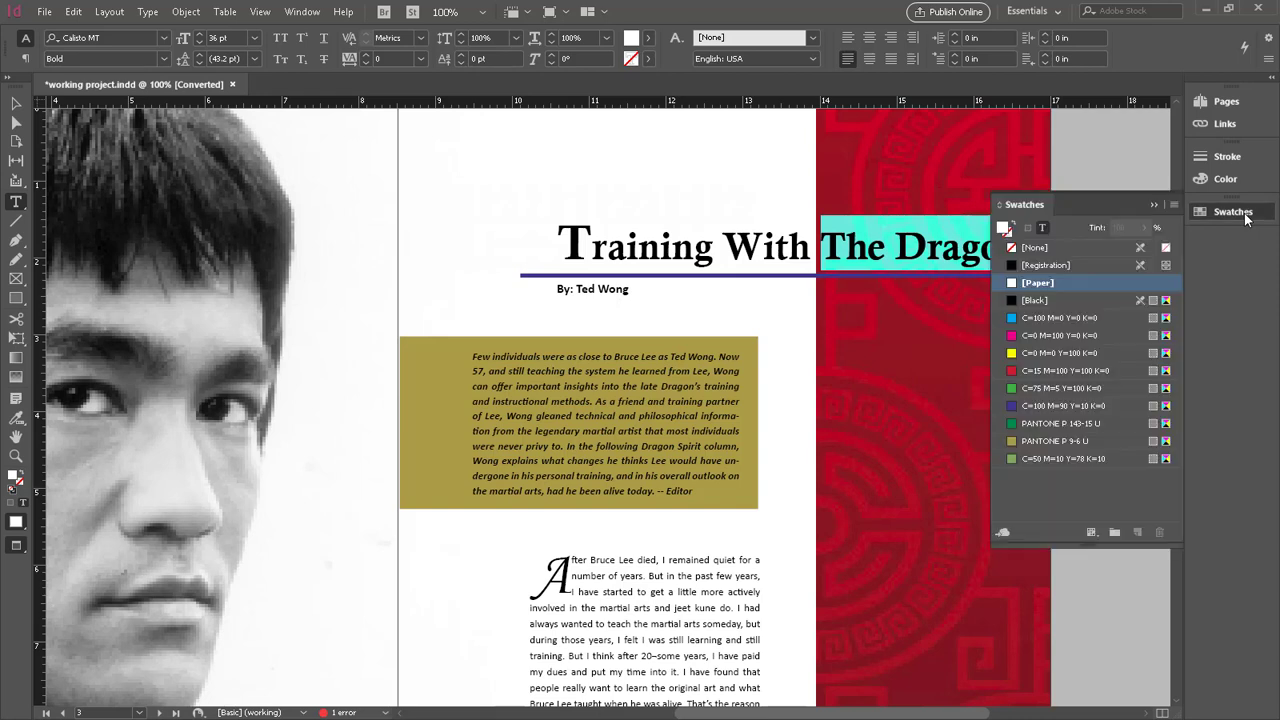
left_click(1016, 248)
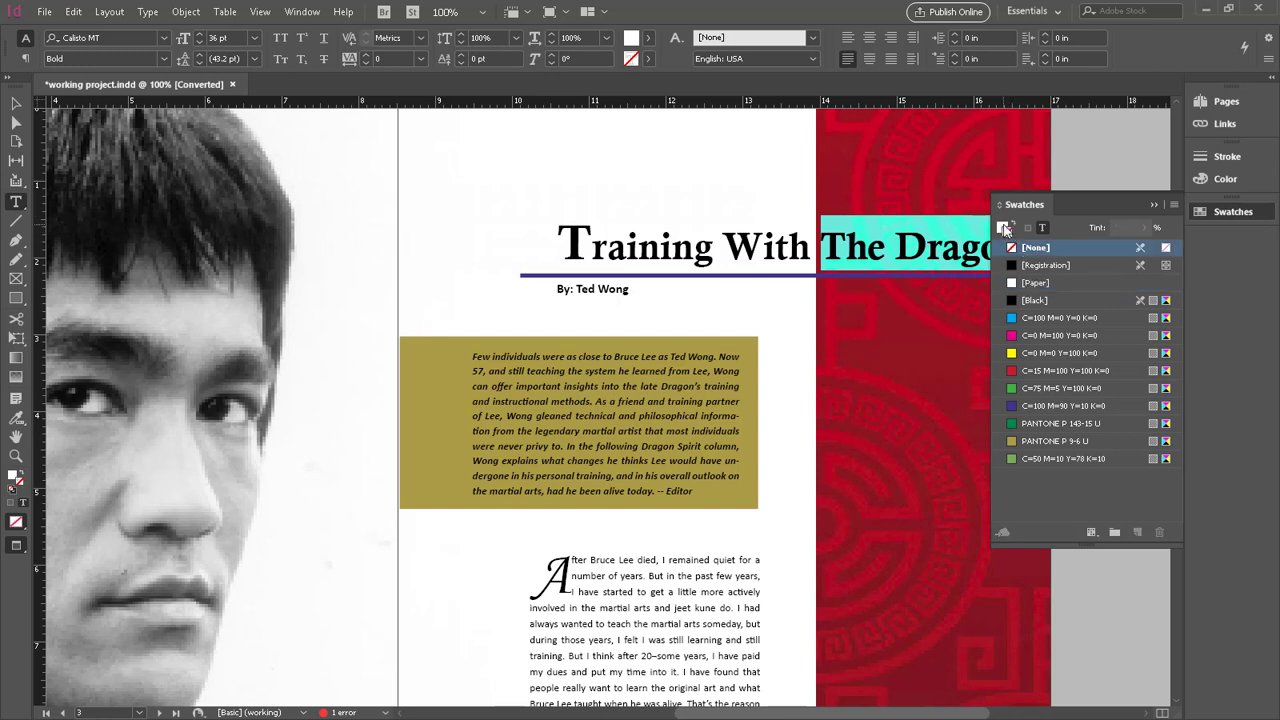
key("ctrl+z")
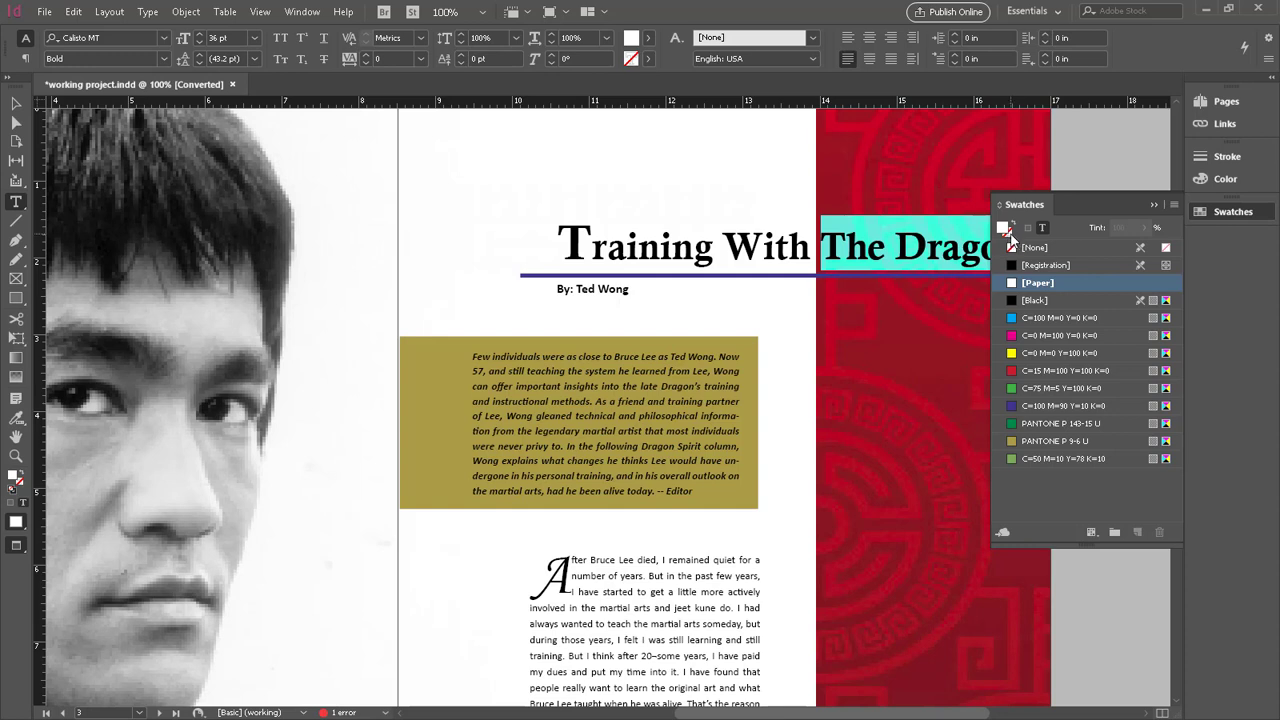
left_click(1009, 238)
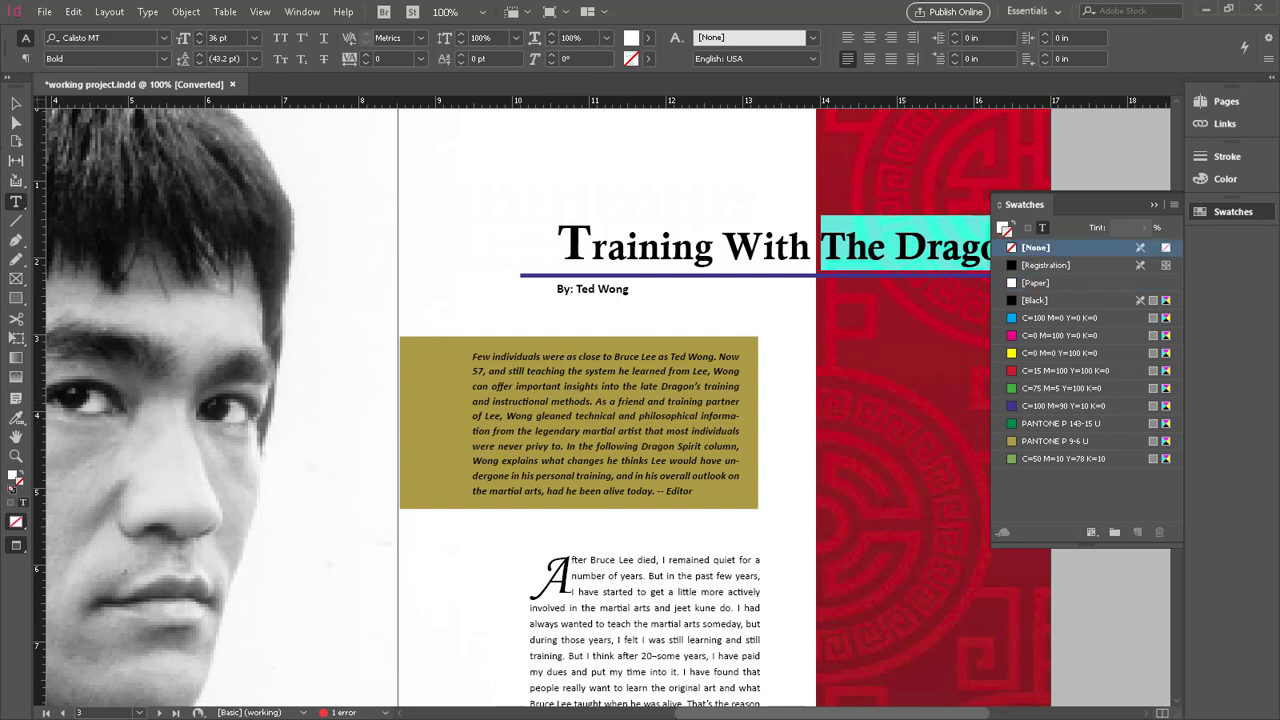
left_click(16, 103)
left_click(445, 412)
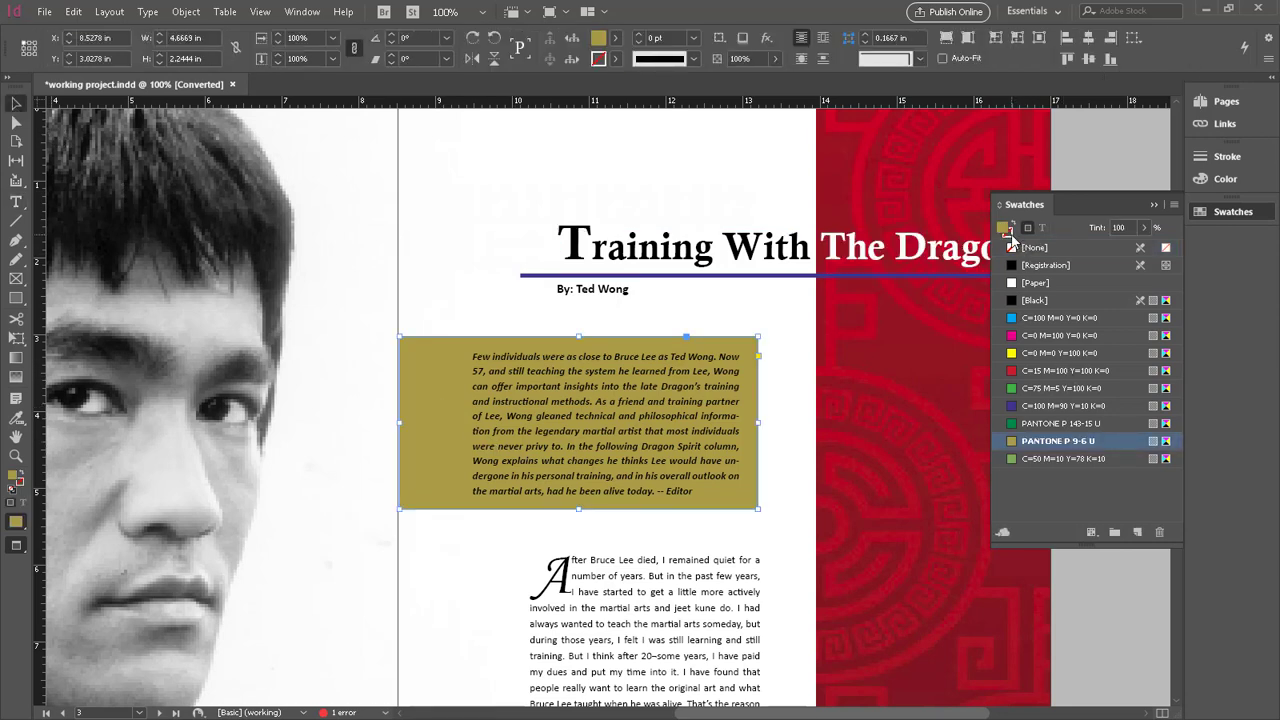
left_click(1009, 233)
left_click(1031, 304)
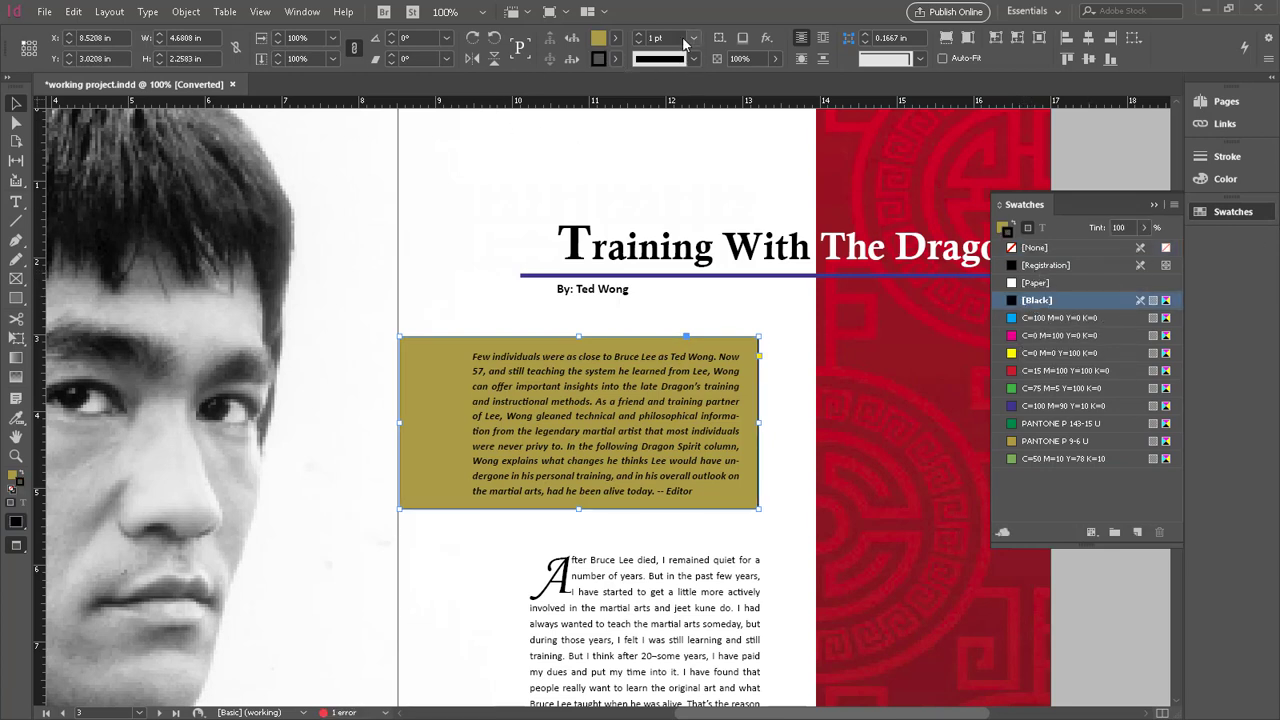
left_click(637, 35)
left_click(637, 35)
left_click(637, 35)
left_click(520, 294)
left_click(451, 409)
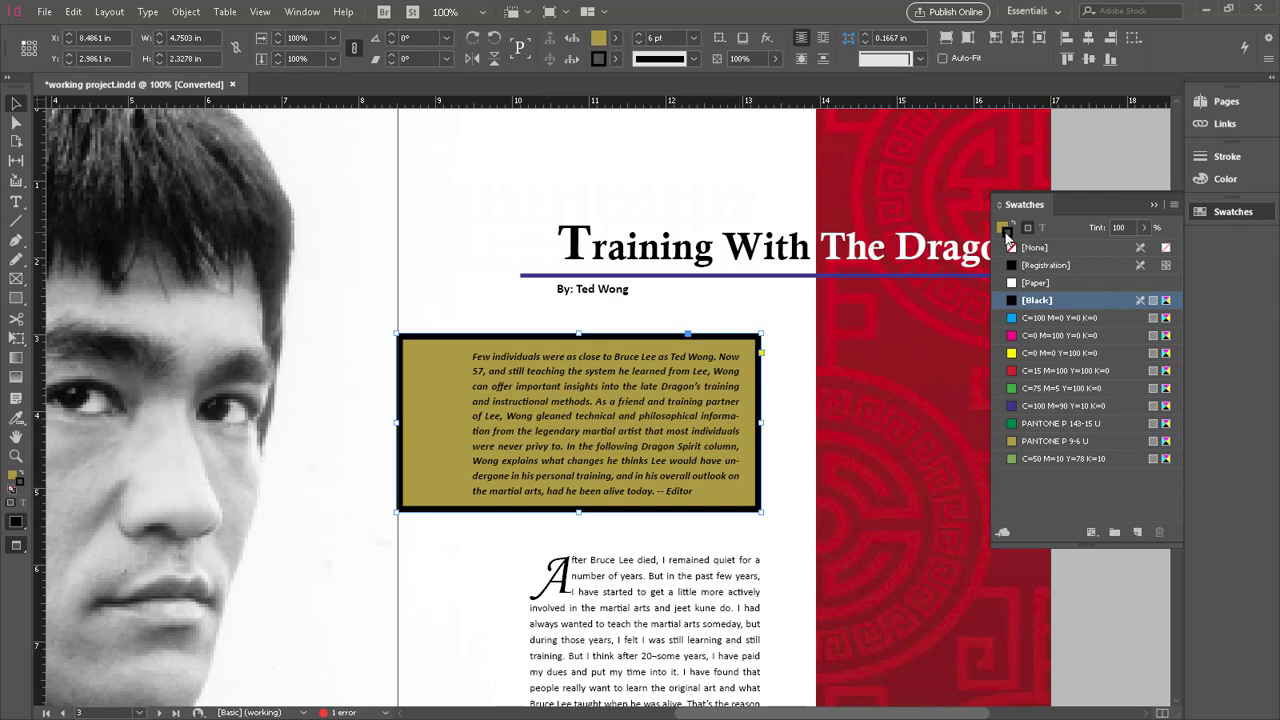
left_click(1035, 249)
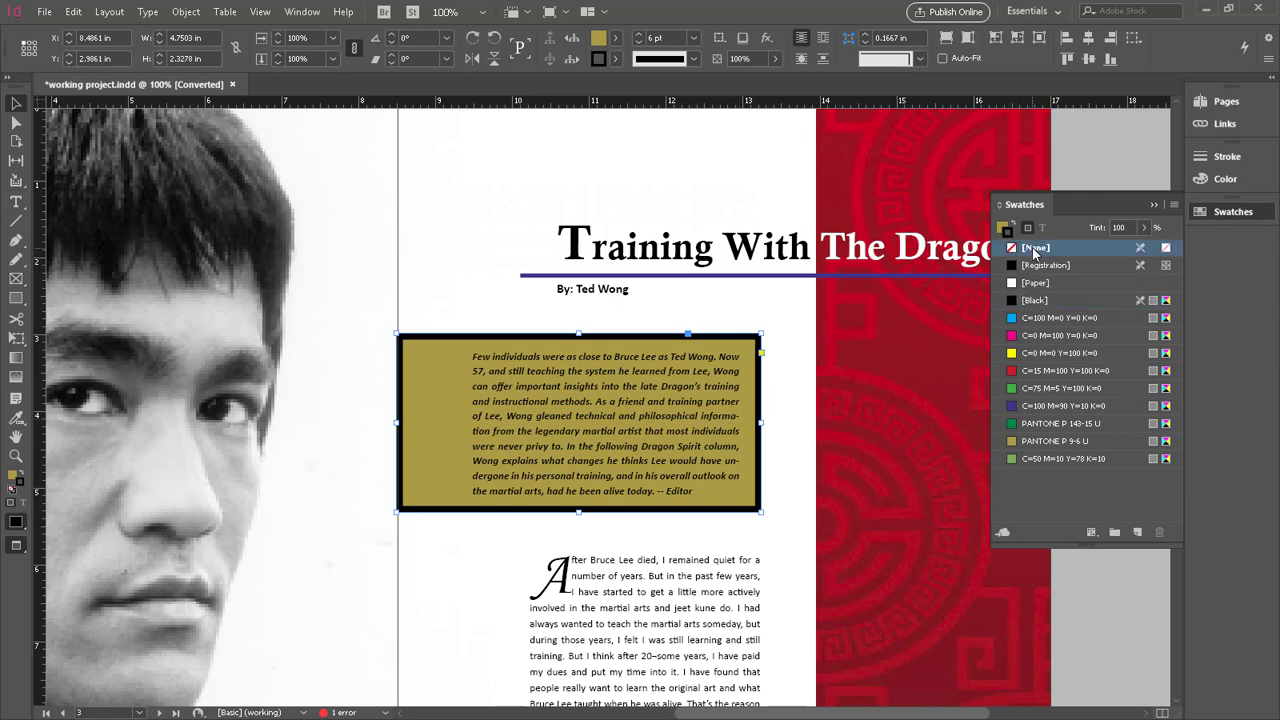
left_click(829, 257)
double_click(829, 257)
left_click_drag(829, 257, 1022, 280)
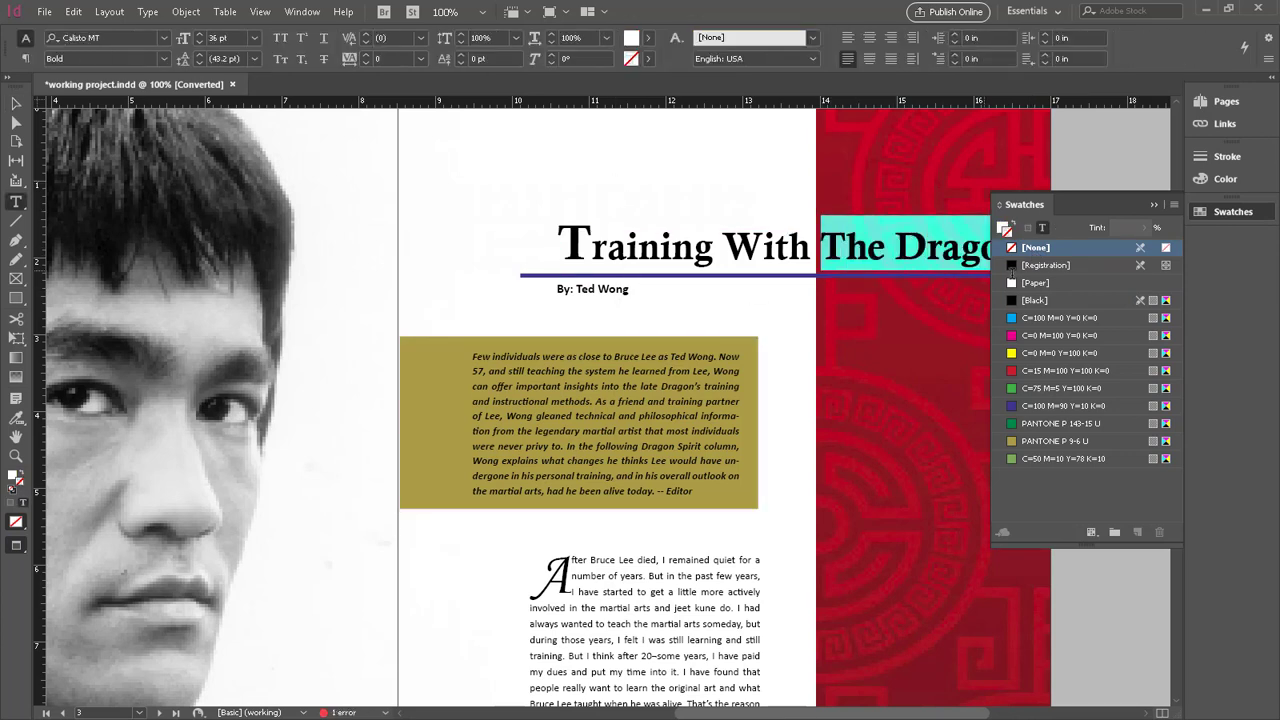
left_click(1233, 211)
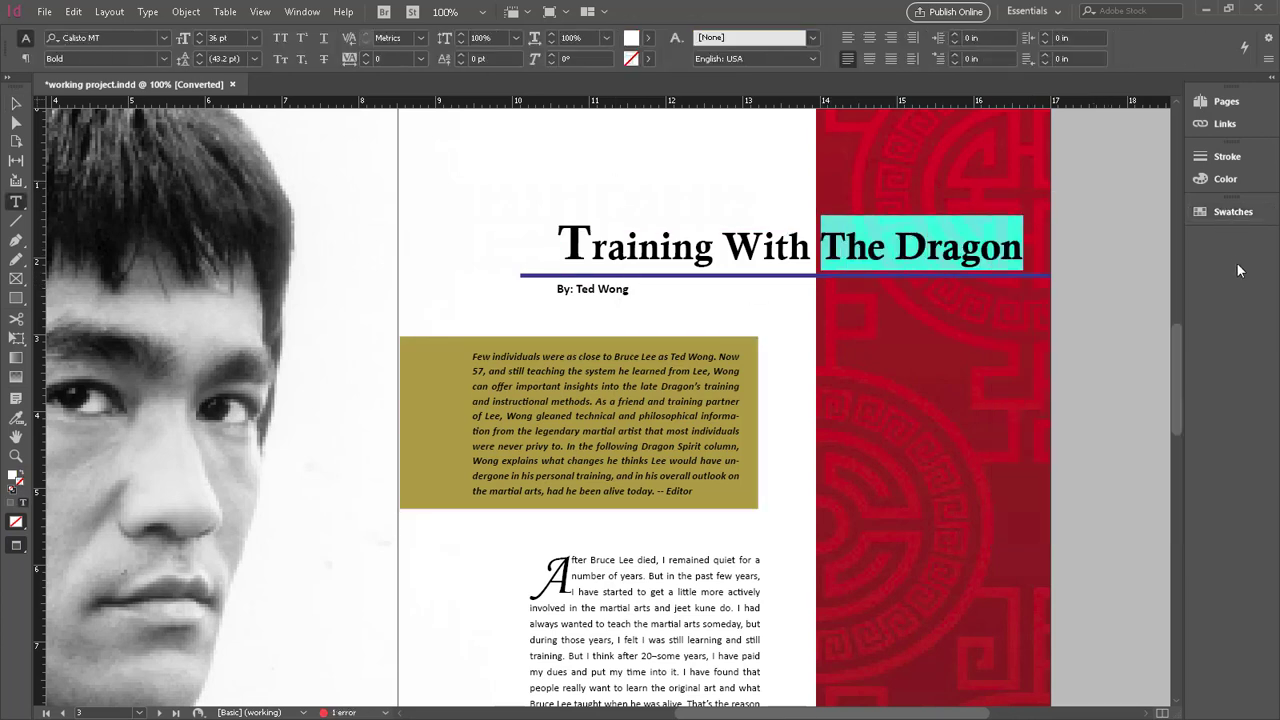
Step: Open Swatches and bring the Fill box back in front of Stroke for 'The Dragon'
left_click(1230, 211)
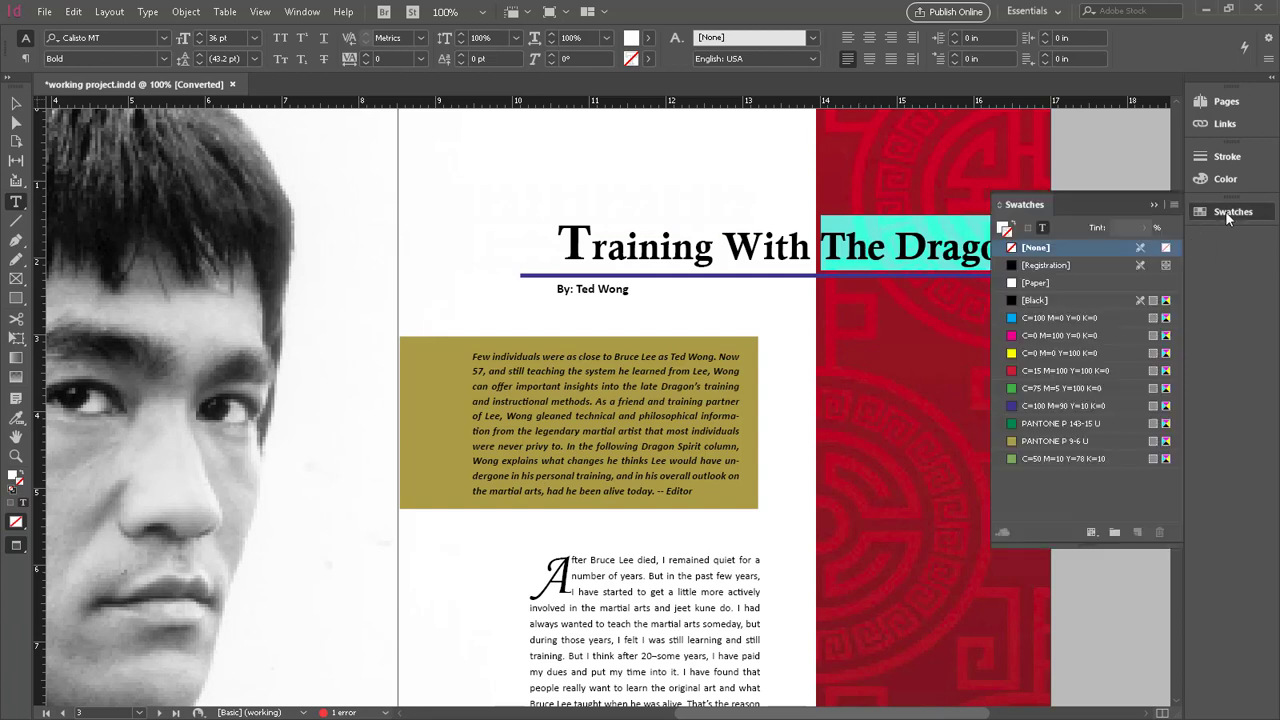
left_click(1006, 231)
left_click(1004, 230)
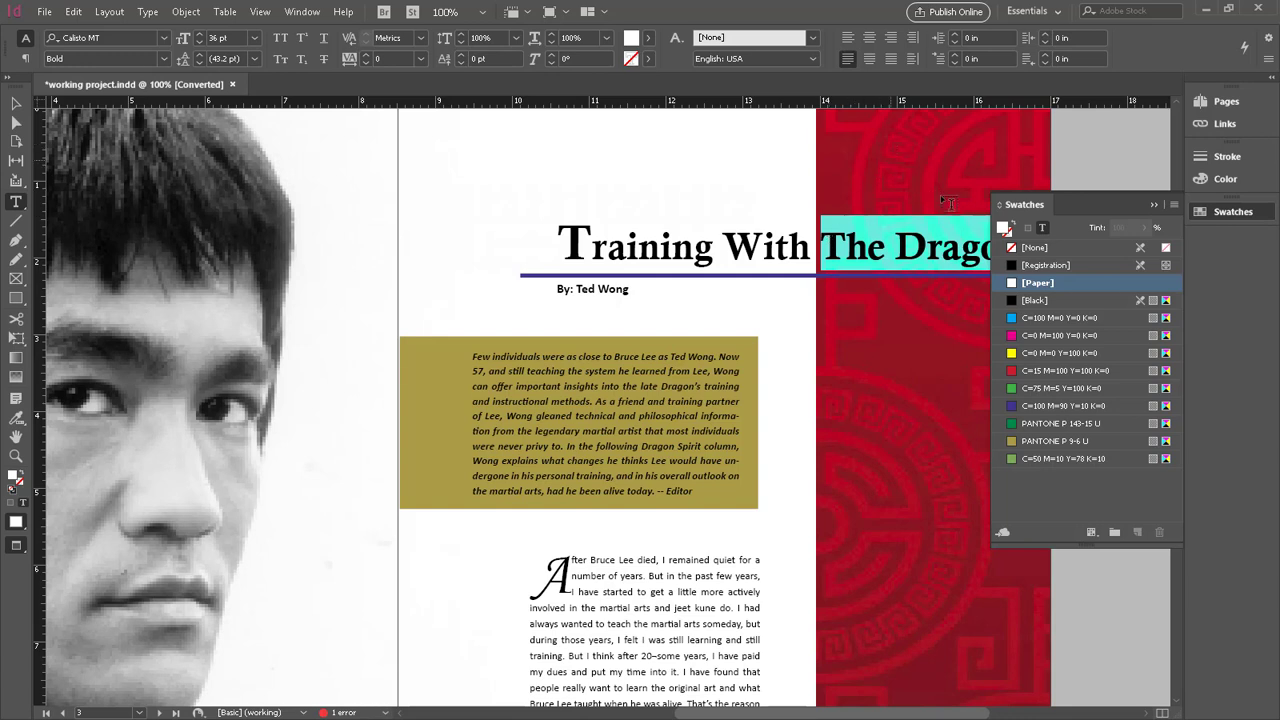
Step: Apply the yellow C=0 M=0 Y=100 K=0 swatch to 'The Dragon' and deselect to preview
left_click(1010, 246)
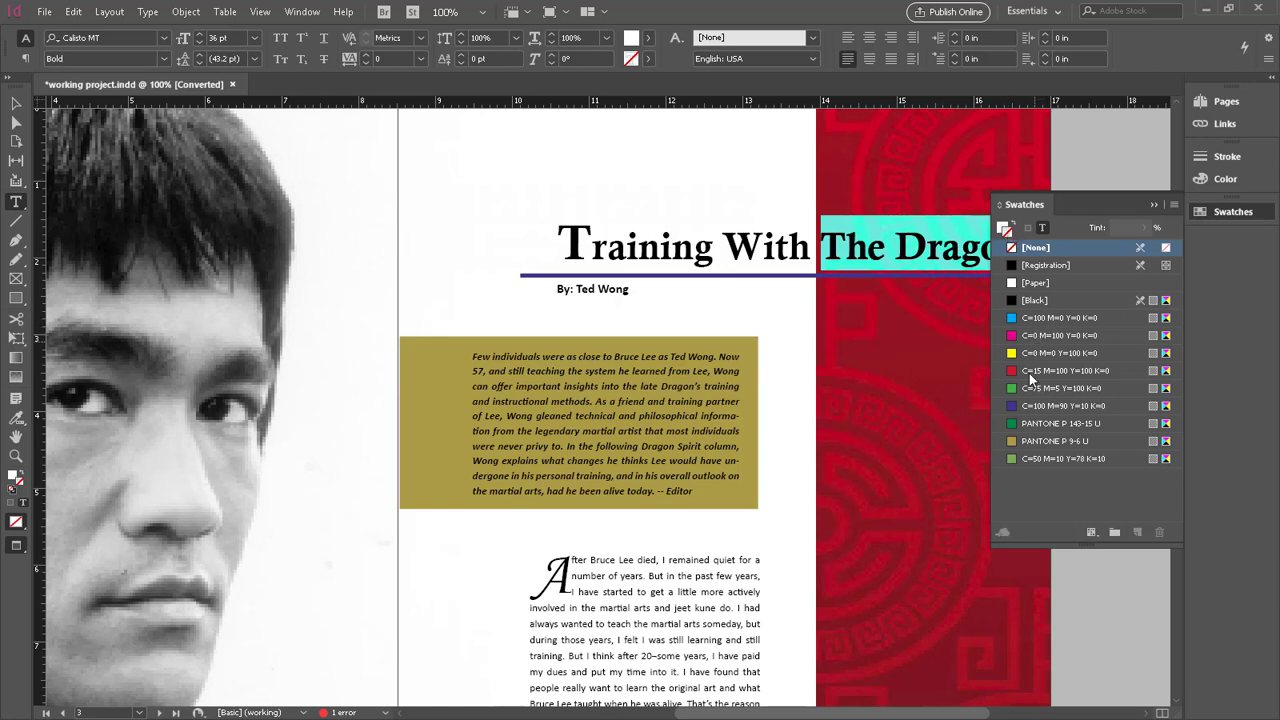
left_click(1027, 350)
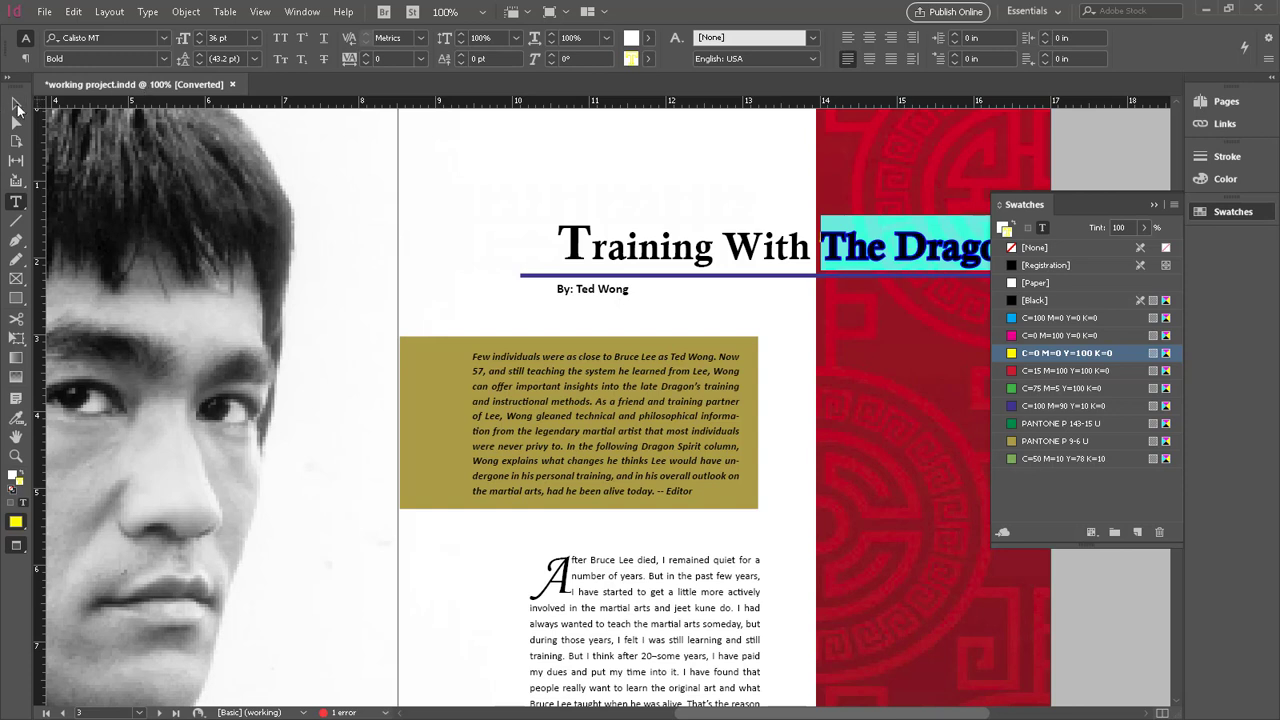
left_click(1233, 212)
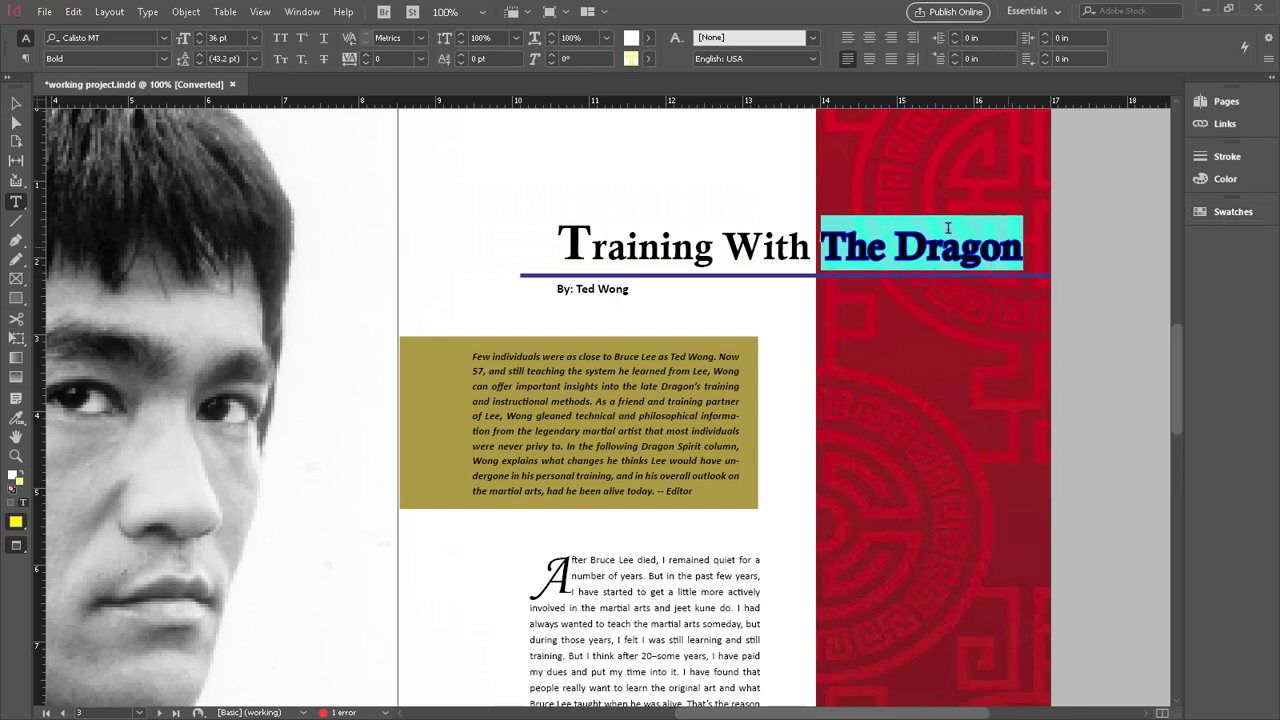
left_click(764, 245)
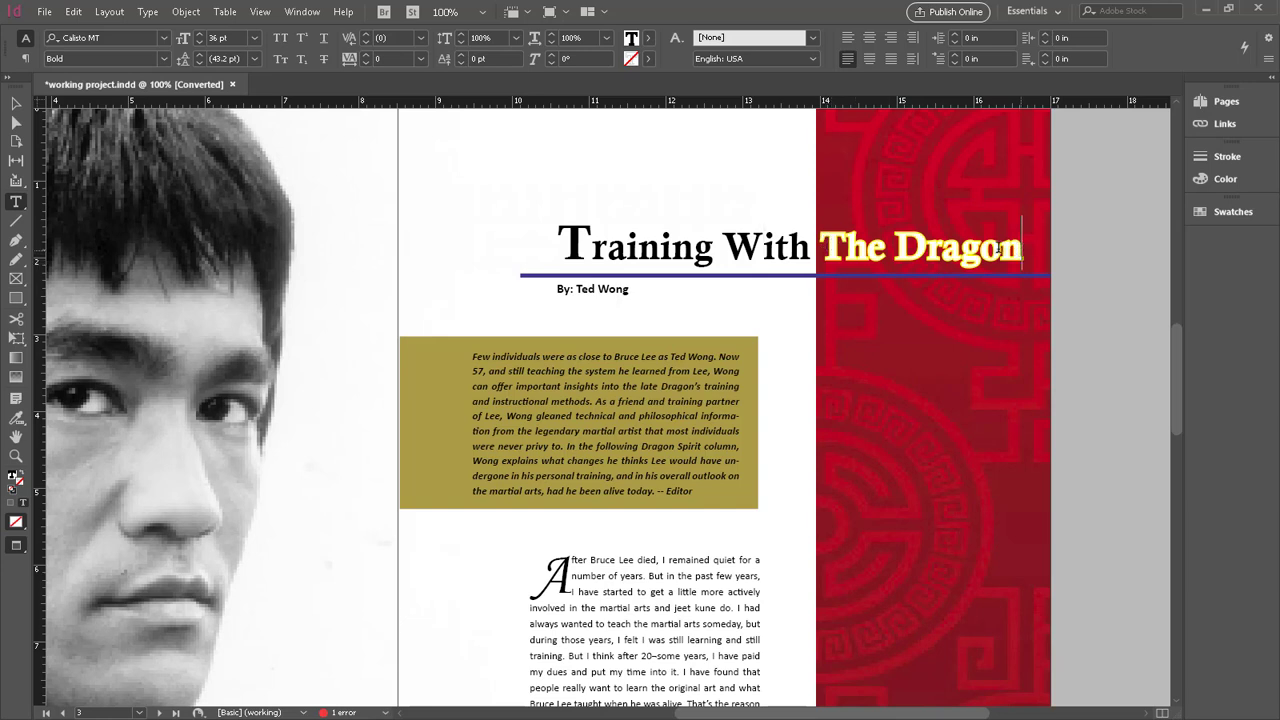
Step: Reselect 'The Dragon' and set its yellow colour back to [None]
left_click_drag(1021, 250, 816, 248)
left_click(890, 287)
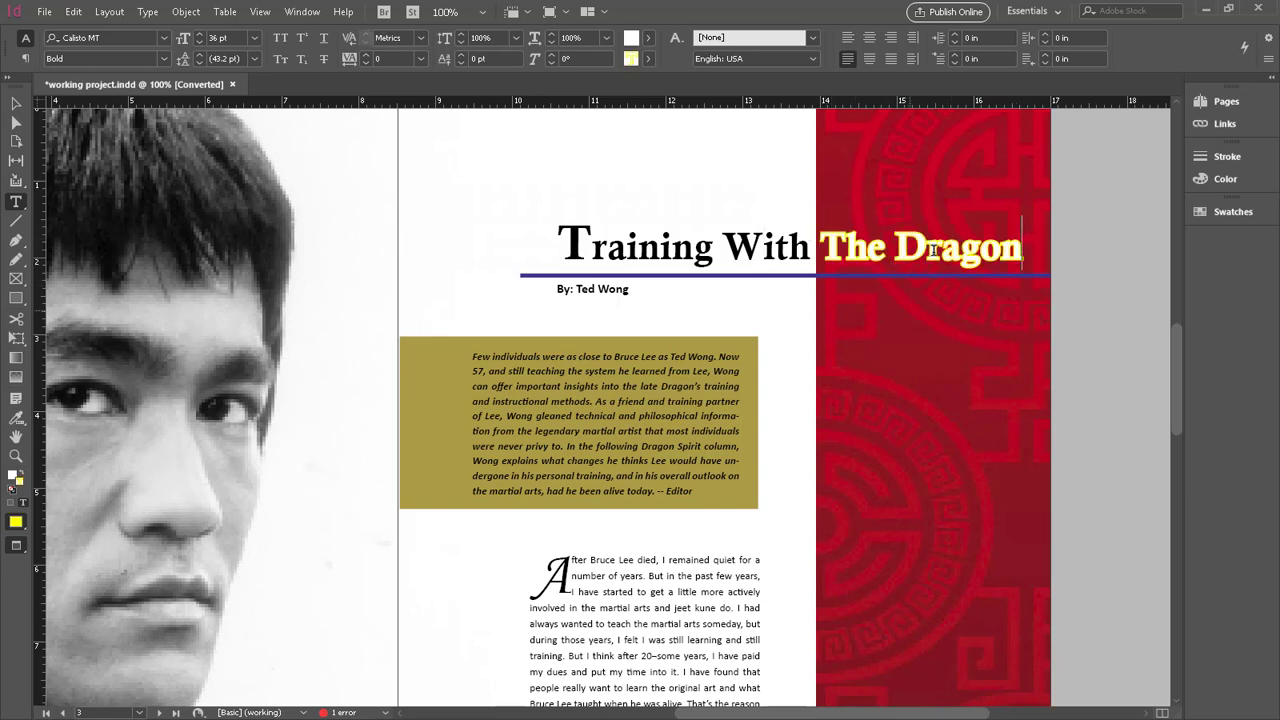
left_click_drag(822, 248, 1024, 250)
left_click(1227, 212)
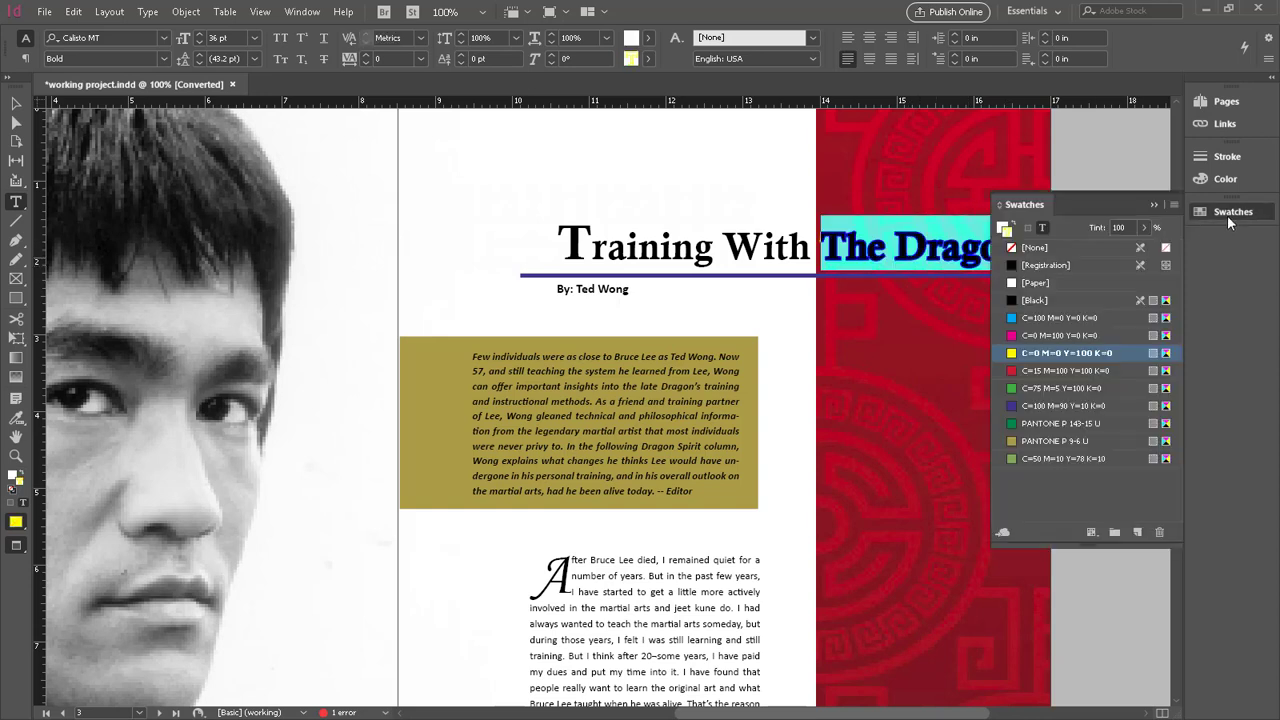
left_click(1030, 250)
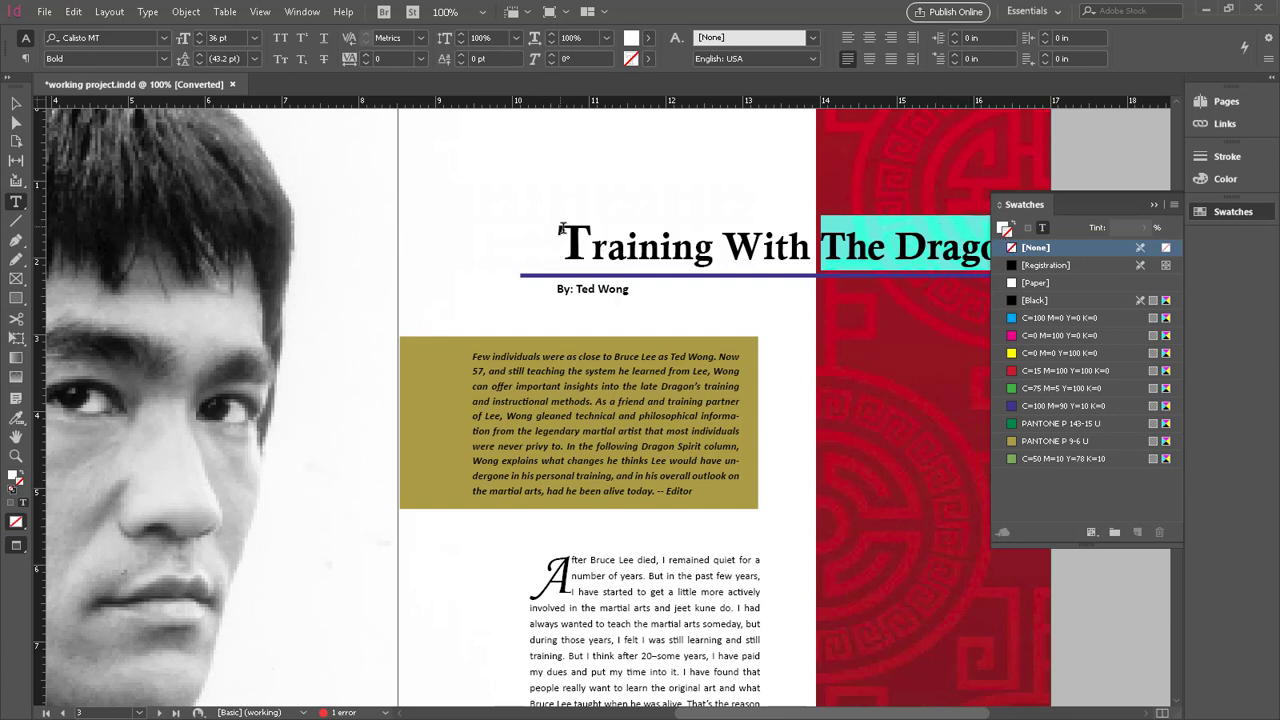
Step: Select 'Training', fill it white and give it a [Black] outline stroke
left_click(568, 237)
left_click_drag(572, 238, 714, 254)
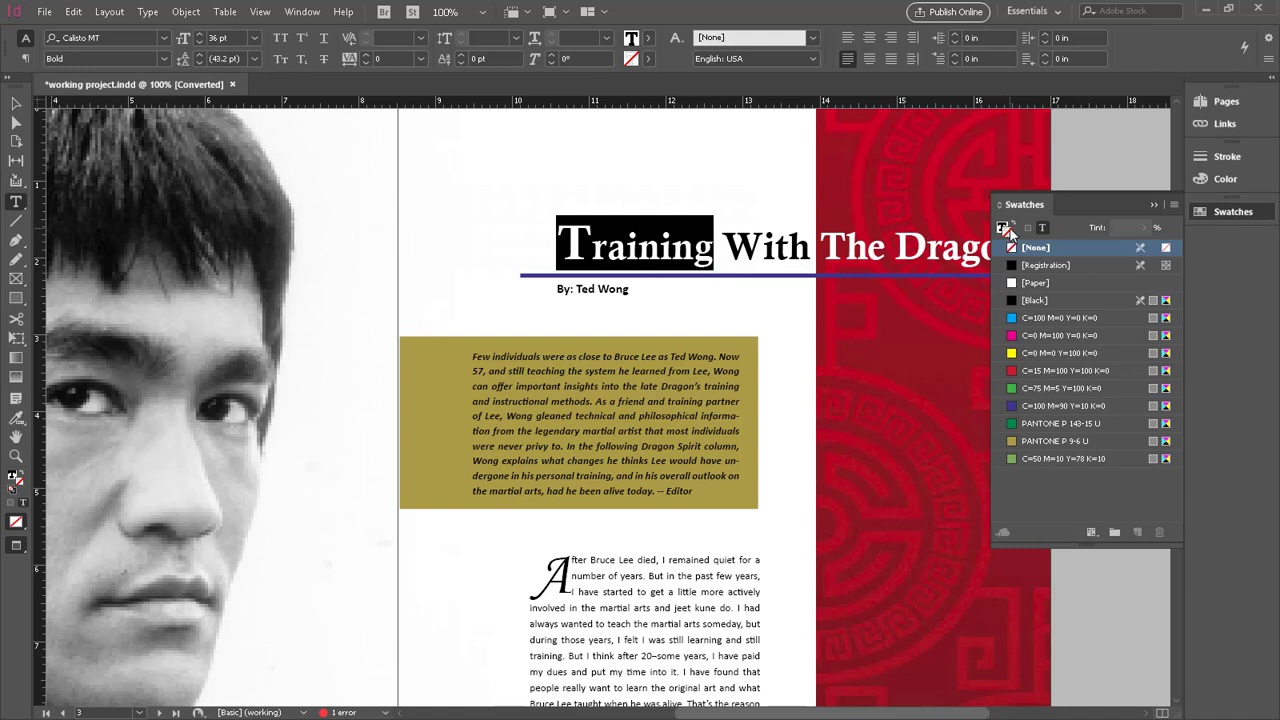
left_click(1024, 287)
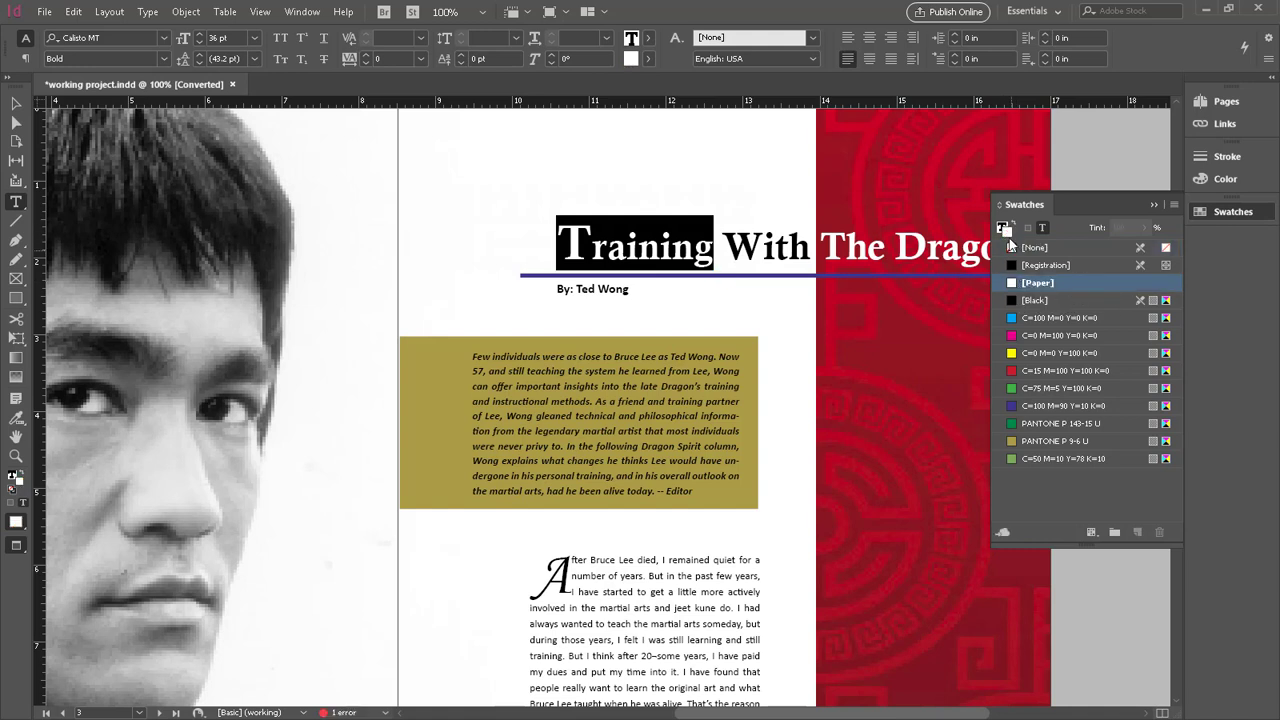
left_click(1004, 229)
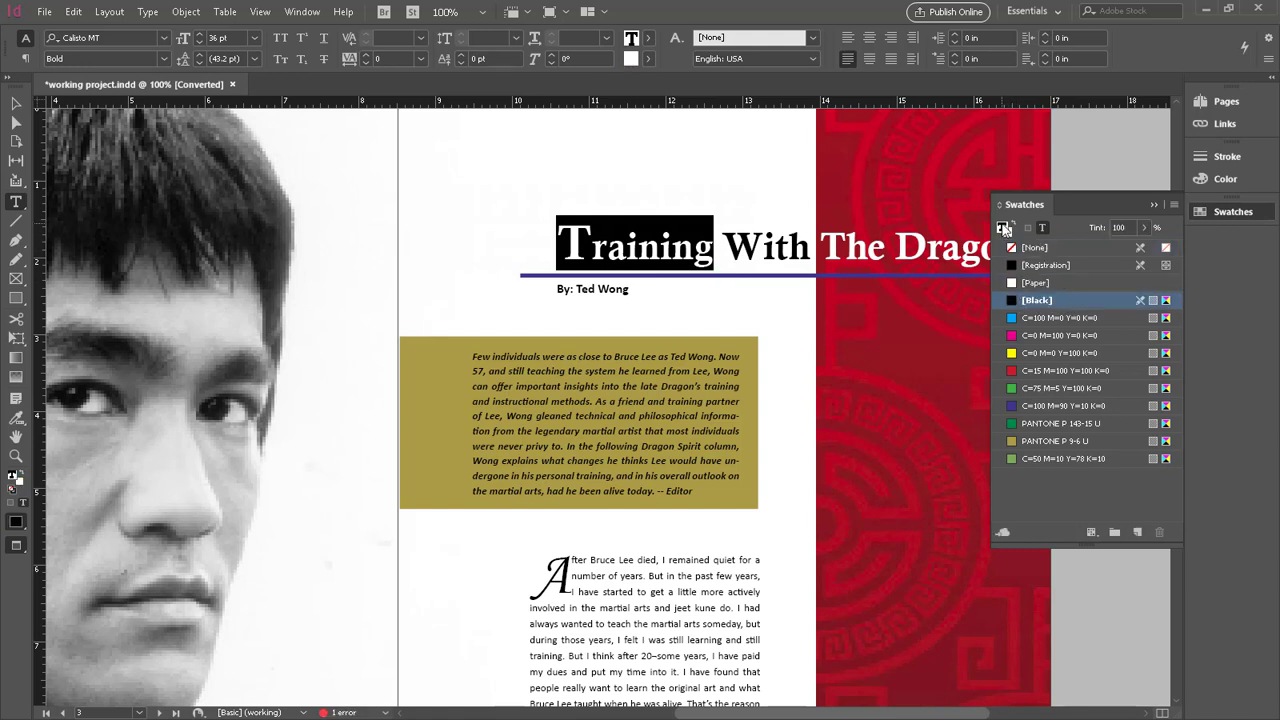
left_click(1017, 284)
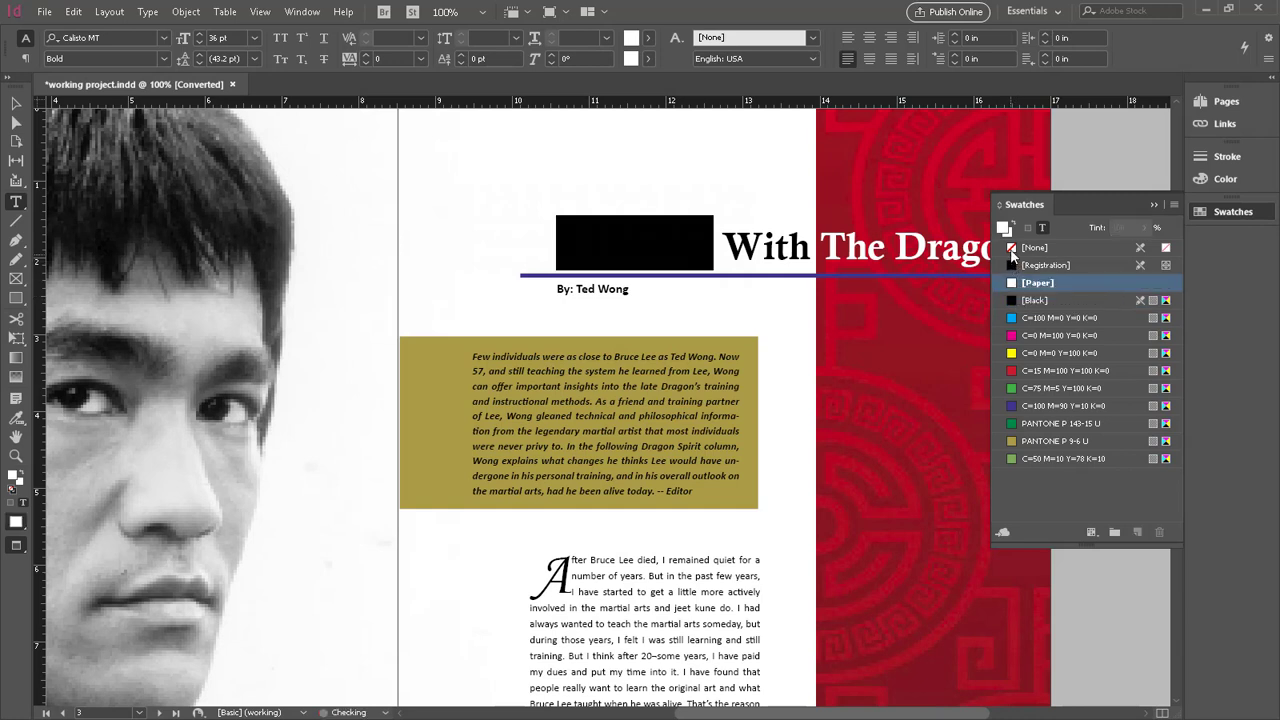
left_click(1006, 231)
left_click(1022, 301)
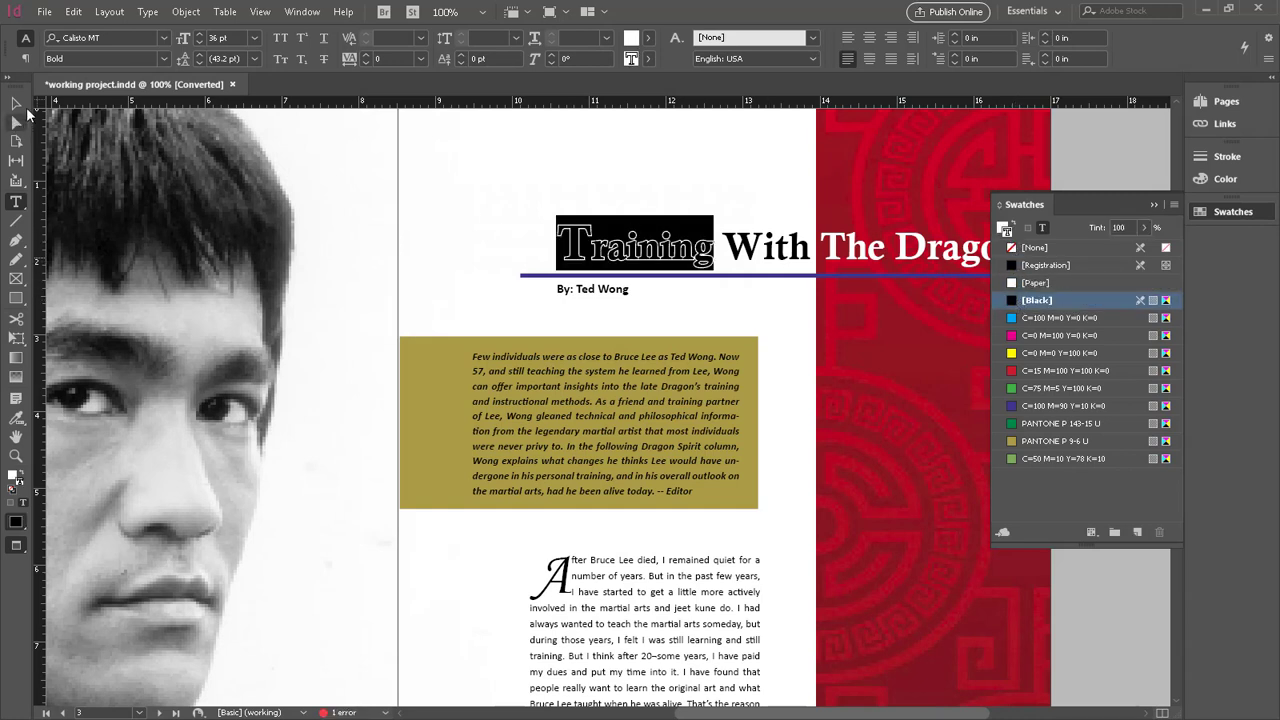
left_click(16, 104)
left_click(537, 248)
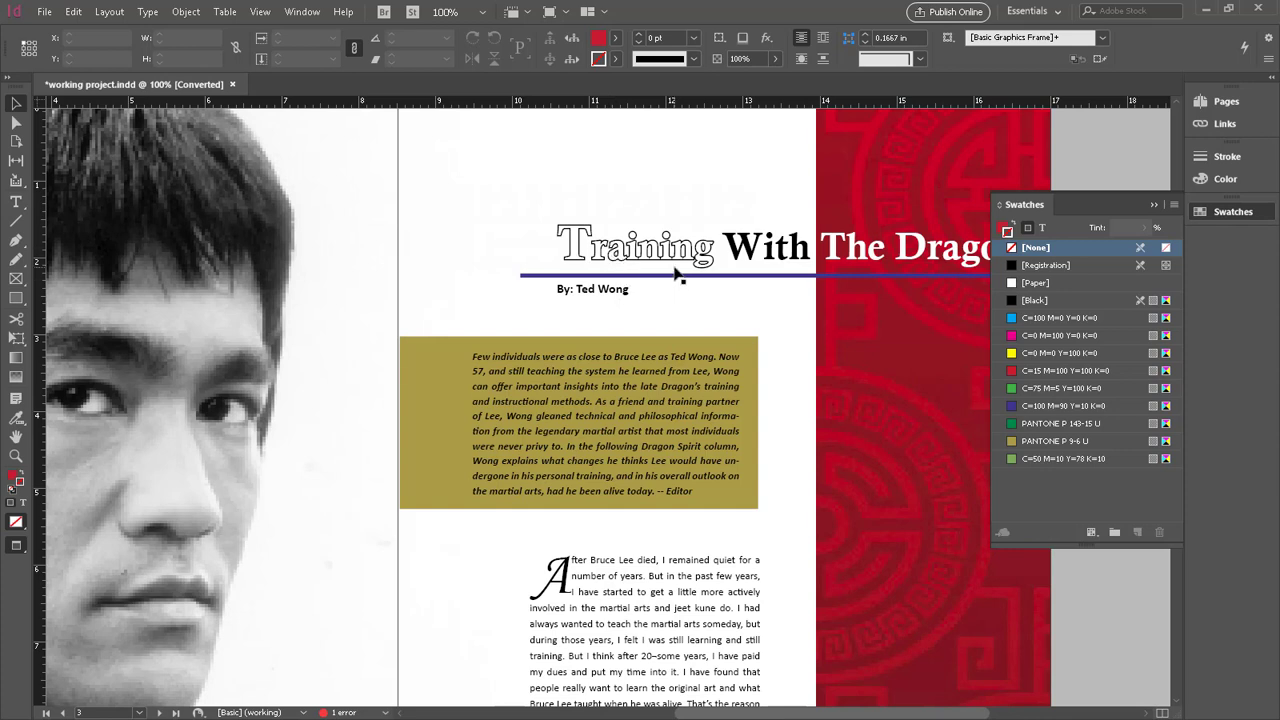
Step: Select 'Training', set its stroke to [None] and fill it with [Black]
left_click(604, 250)
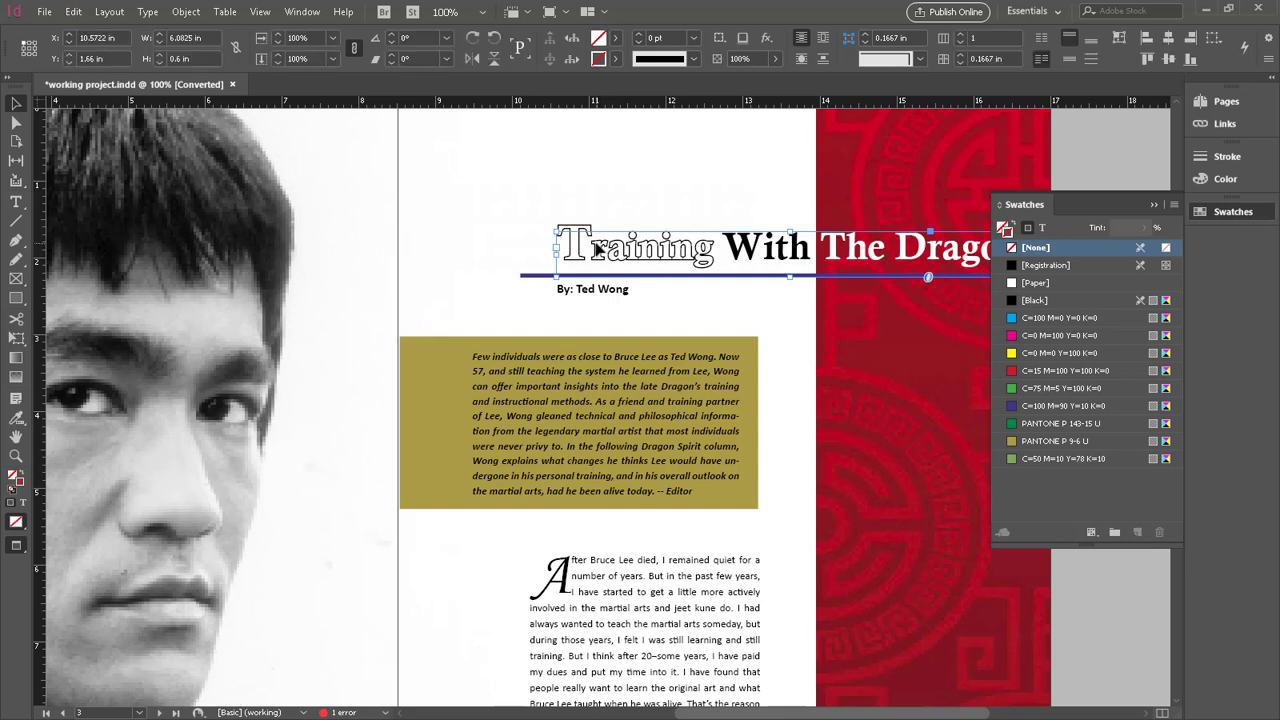
double_click(580, 248)
left_click_drag(557, 248, 716, 268)
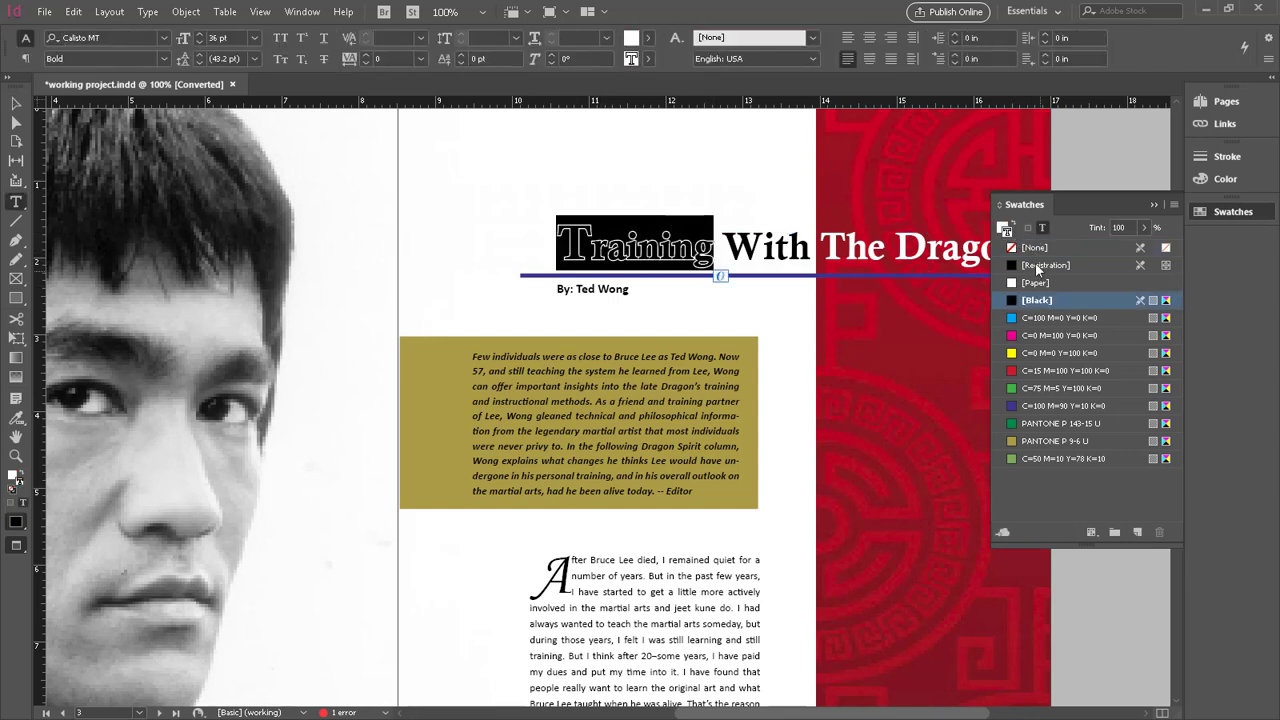
left_click(655, 240)
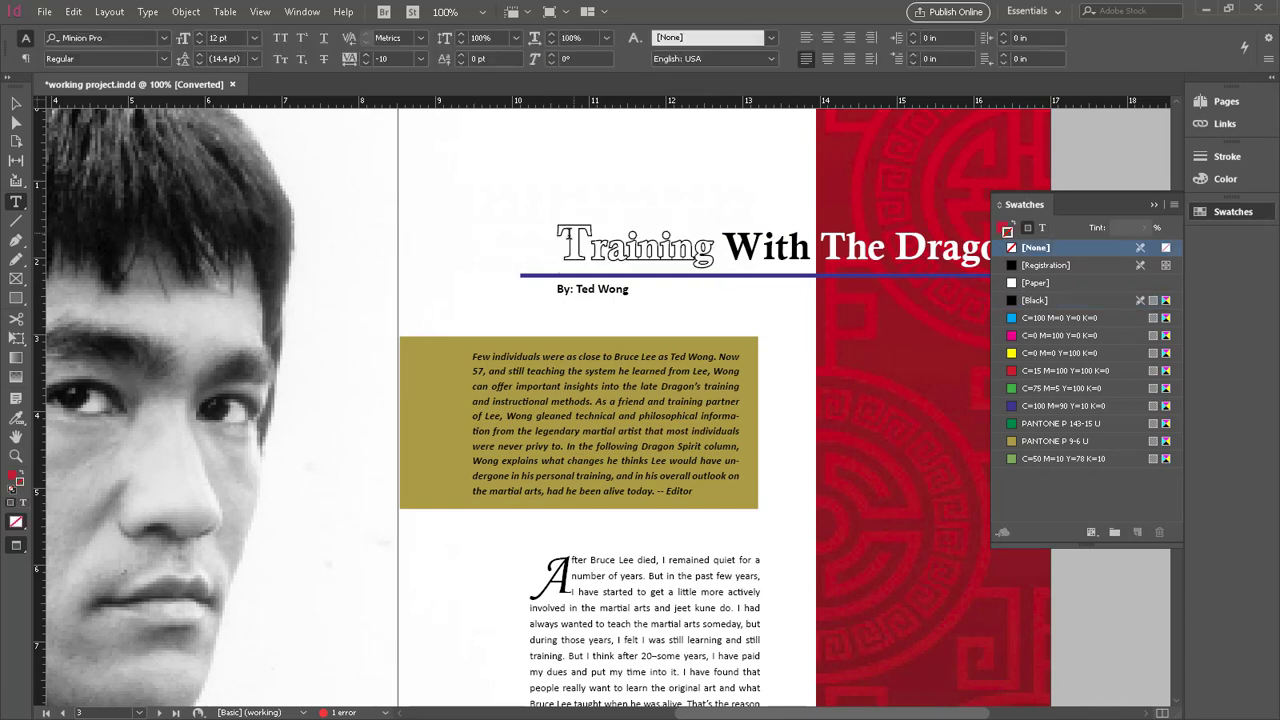
left_click_drag(557, 248, 720, 253)
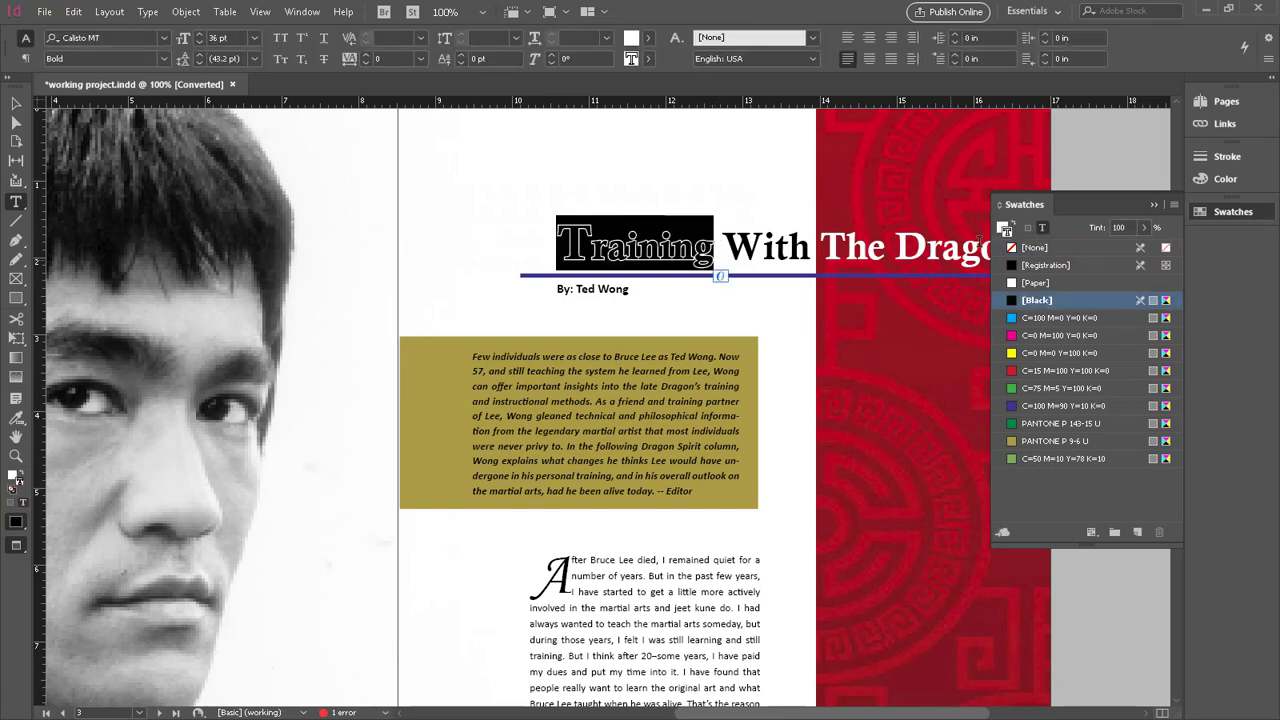
left_click(1030, 250)
left_click(1003, 227)
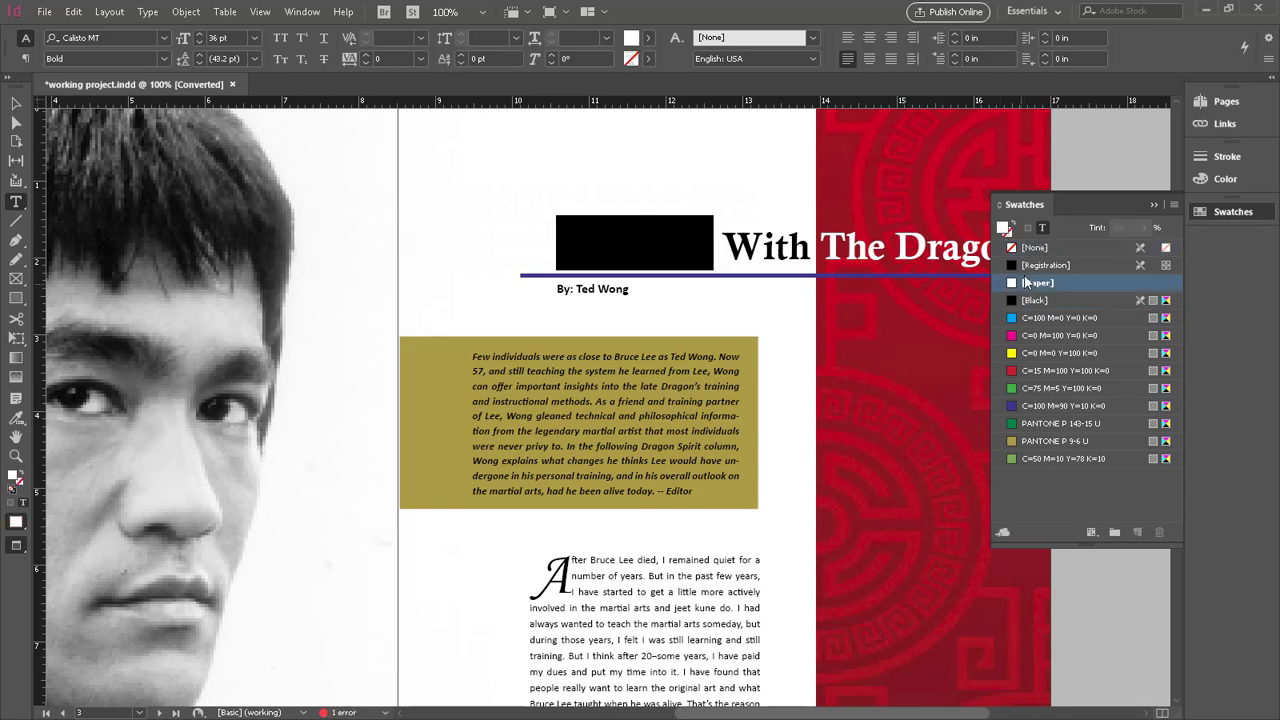
left_click(1025, 299)
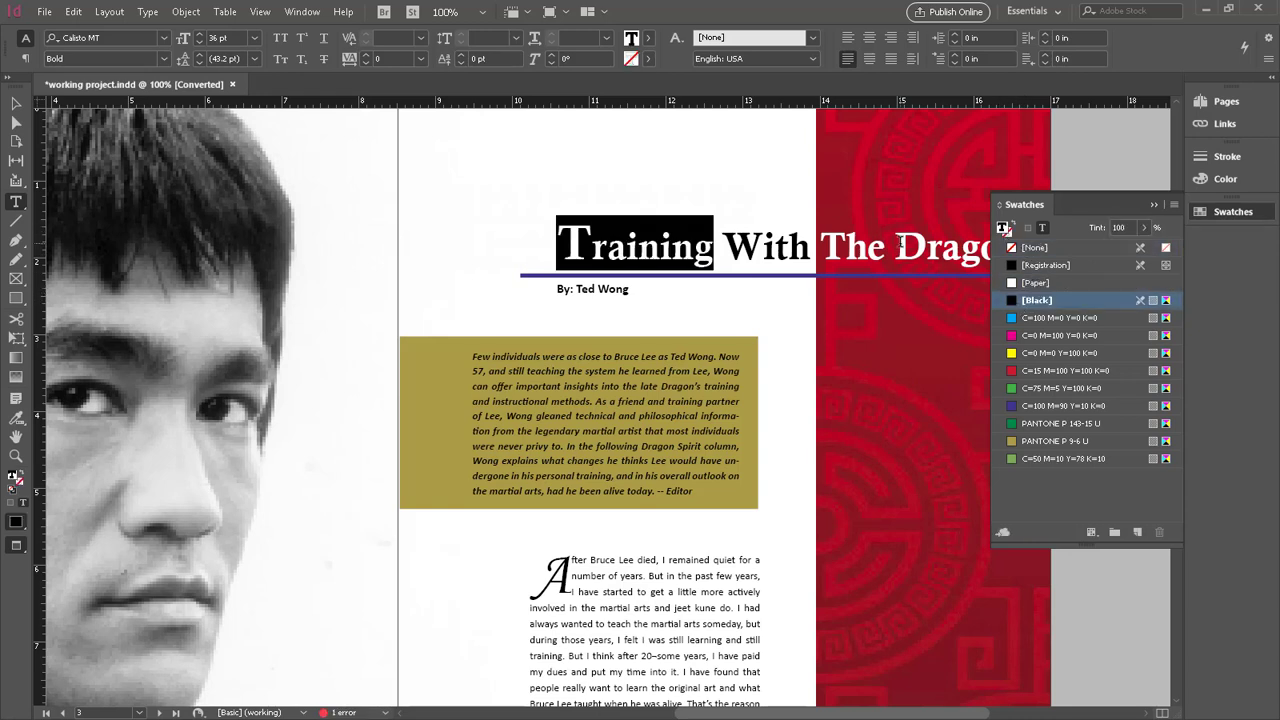
key("ctrl+shift+a")
Step: Select 'The Dragon' and apply the [Black] swatch so the heading is all black
left_click(1240, 214)
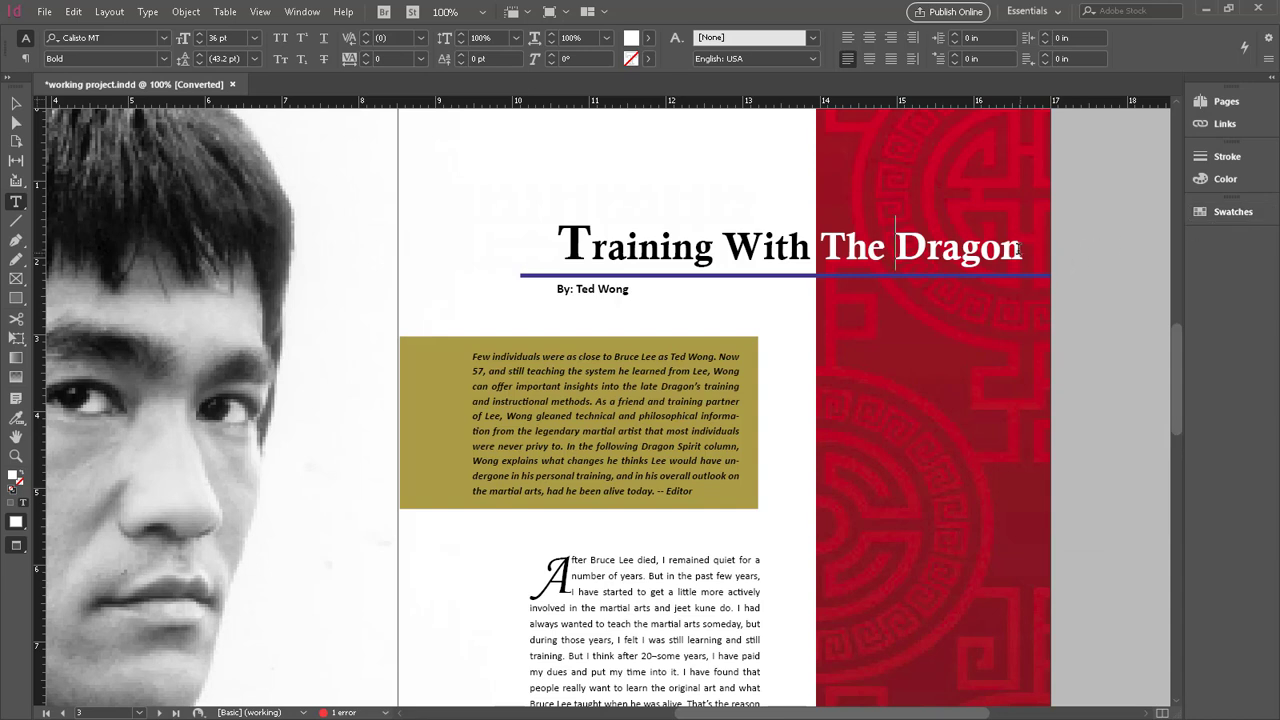
left_click_drag(1022, 250, 822, 249)
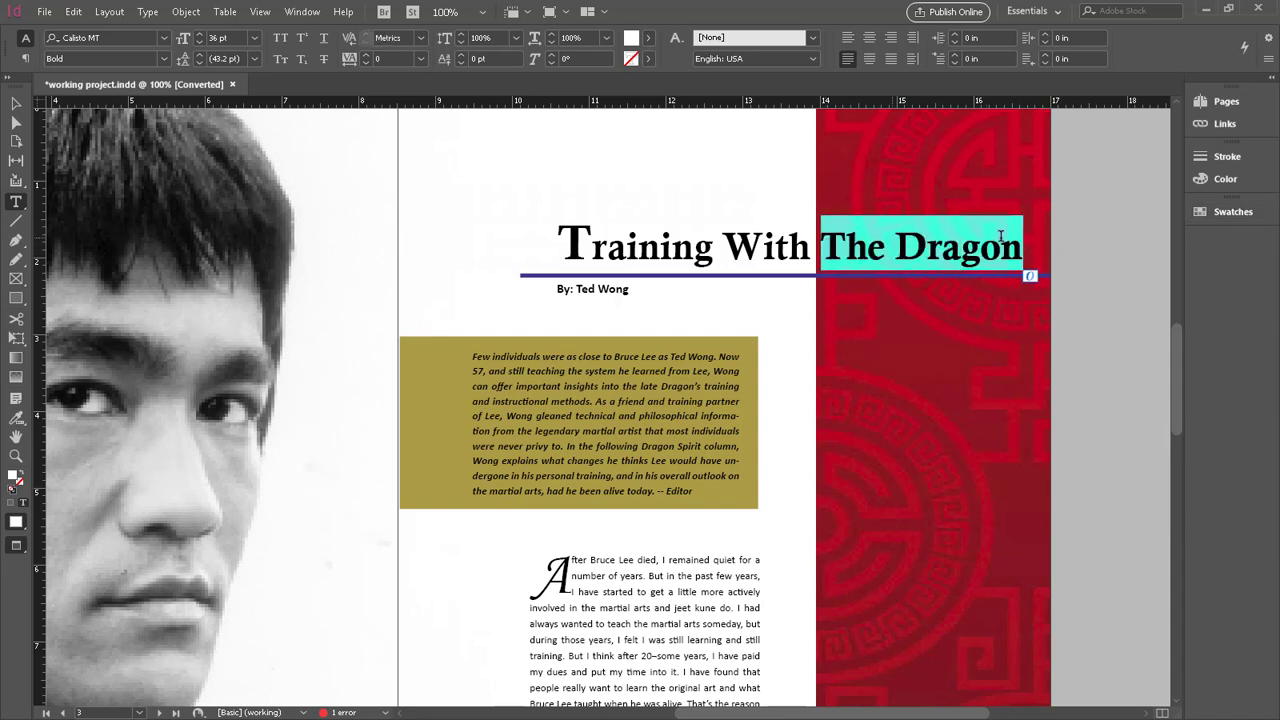
left_click(1222, 213)
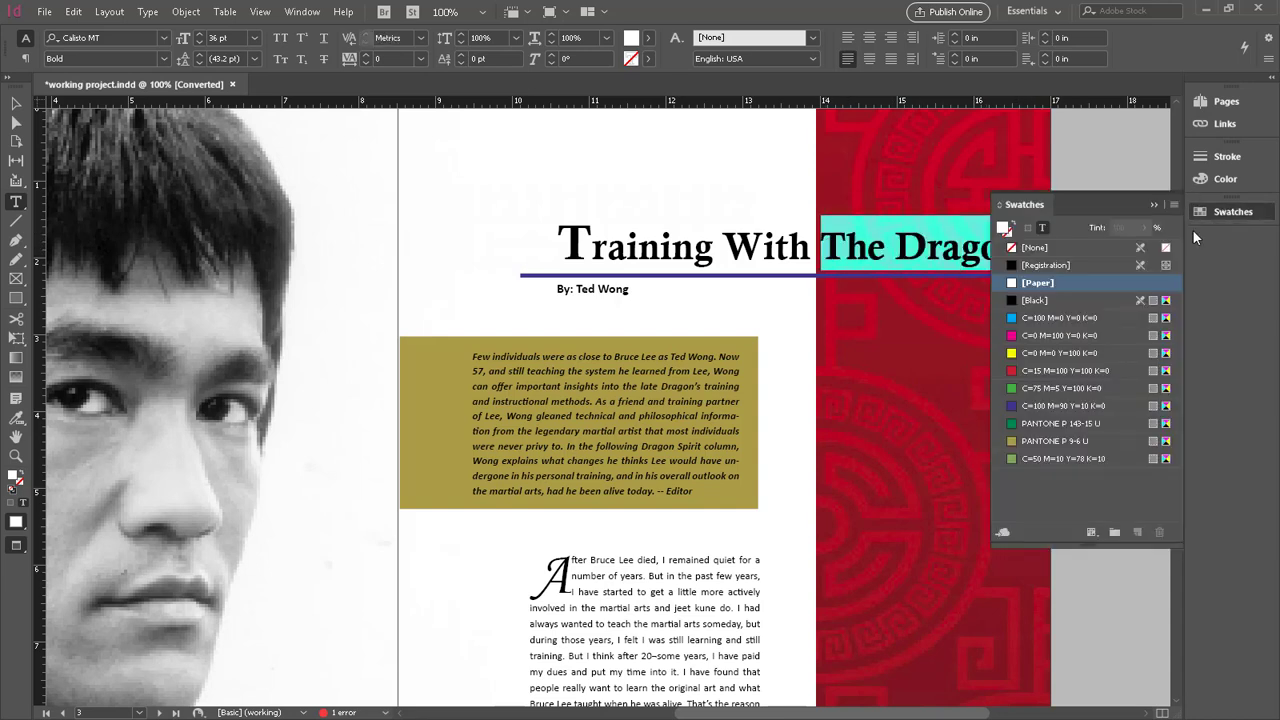
left_click(1033, 300)
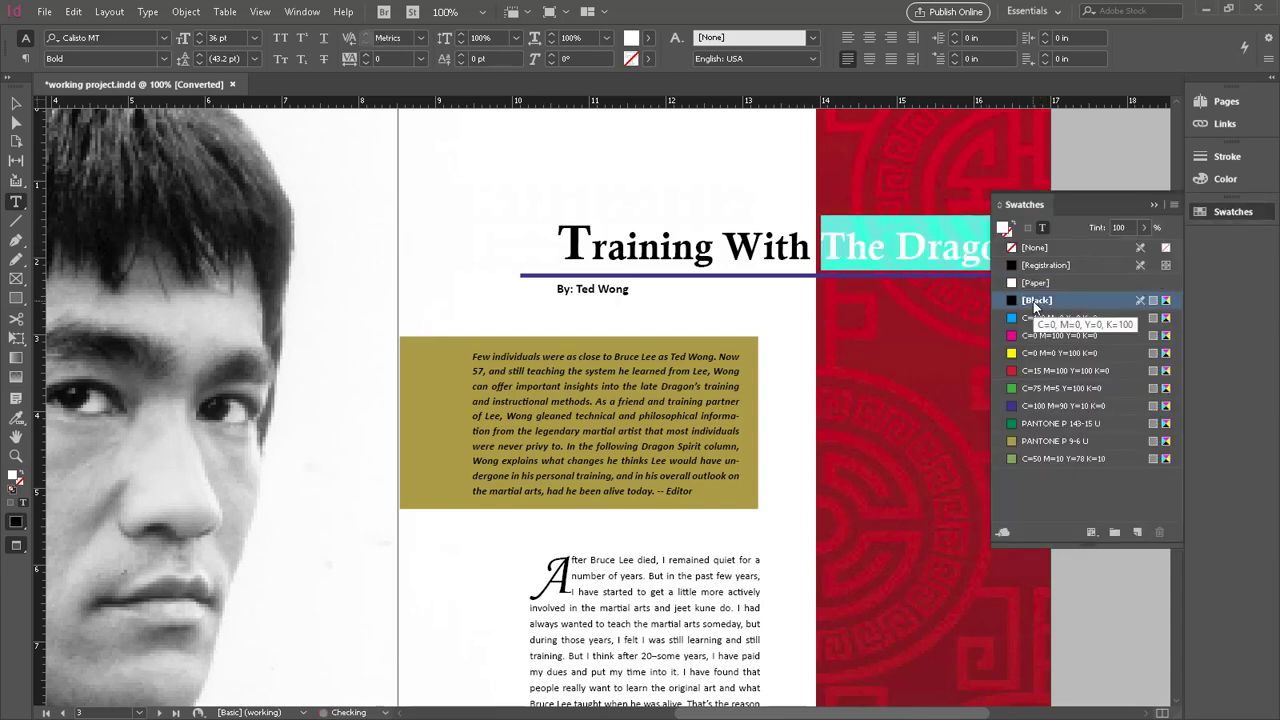
left_click(1240, 212)
left_click(16, 104)
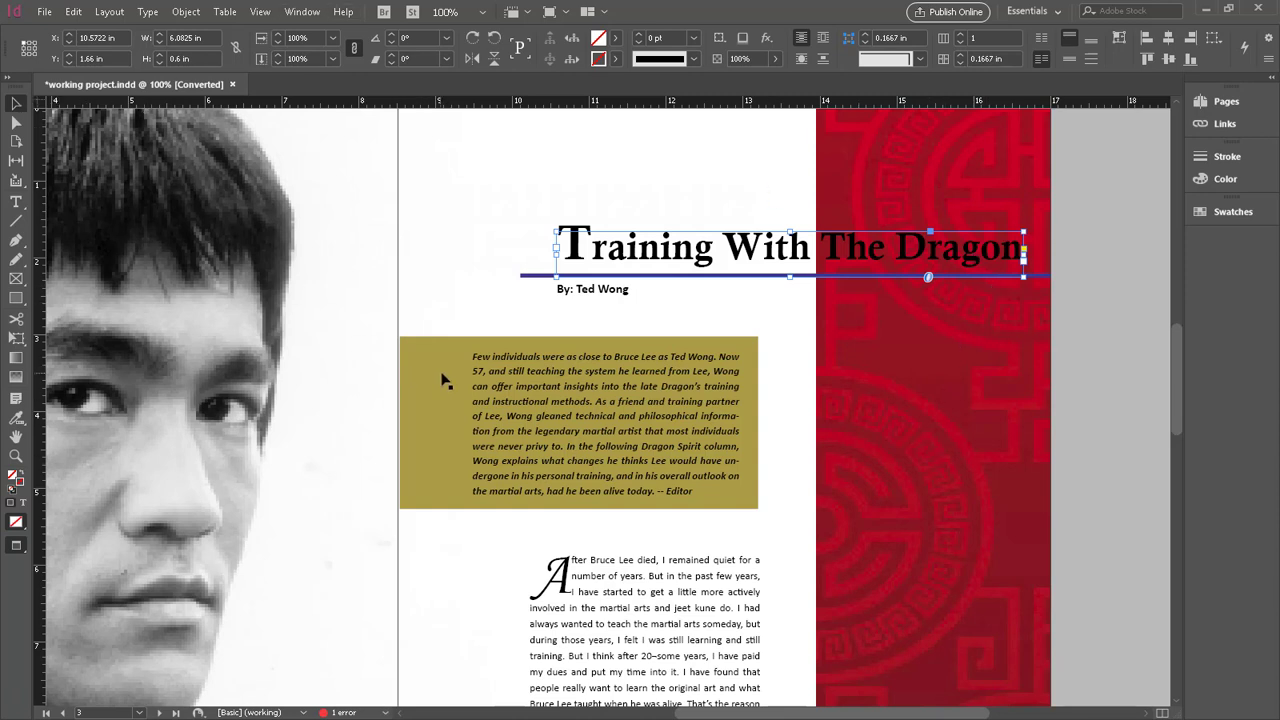
Step: Enter the editor's-note text frame and select its whole italic paragraph
left_click(478, 372)
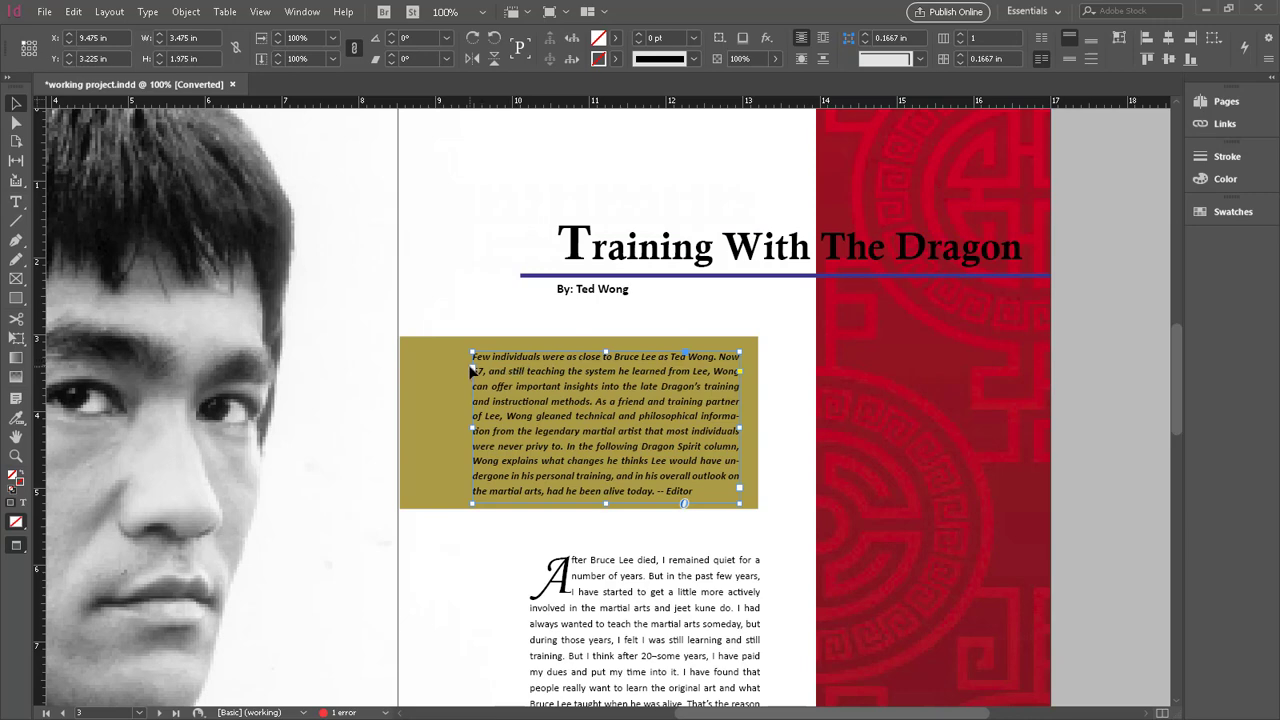
right_click(437, 371)
key("Escape")
key("ctrl+z")
key("ctrl+z")
left_click_drag(462, 376, 618, 432)
double_click(483, 370)
left_click(572, 411)
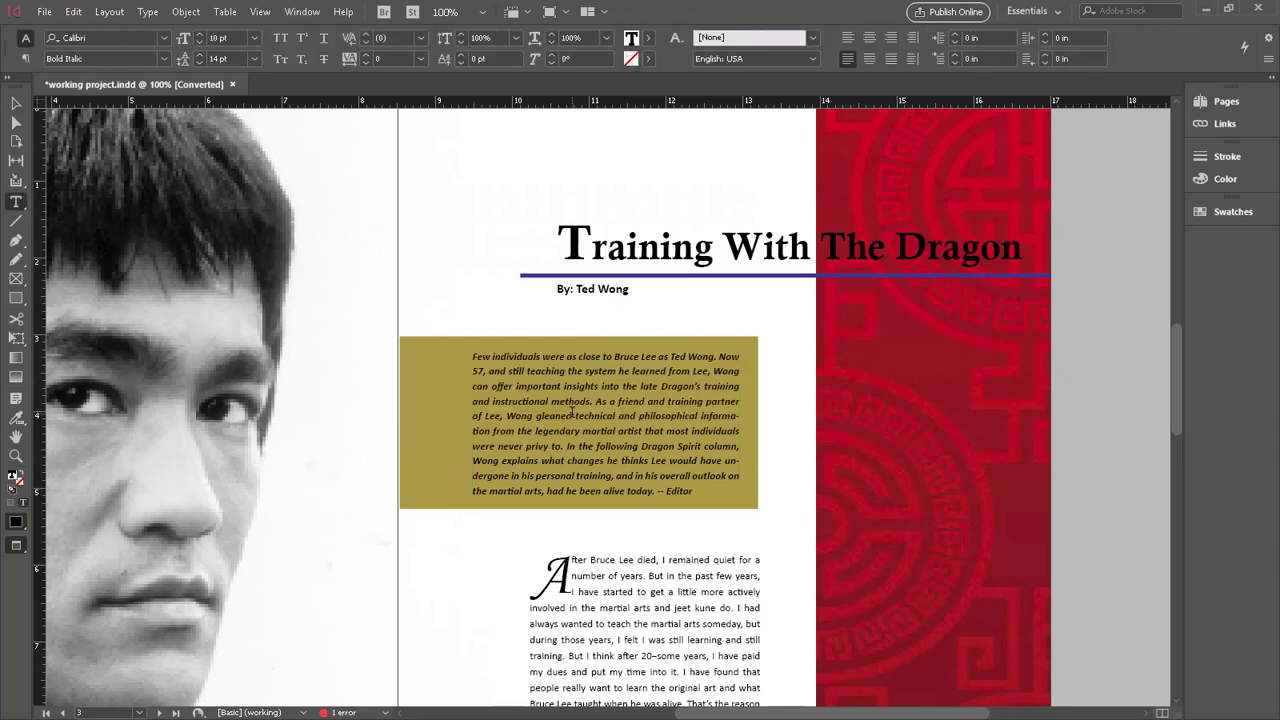
triple_click(572, 413)
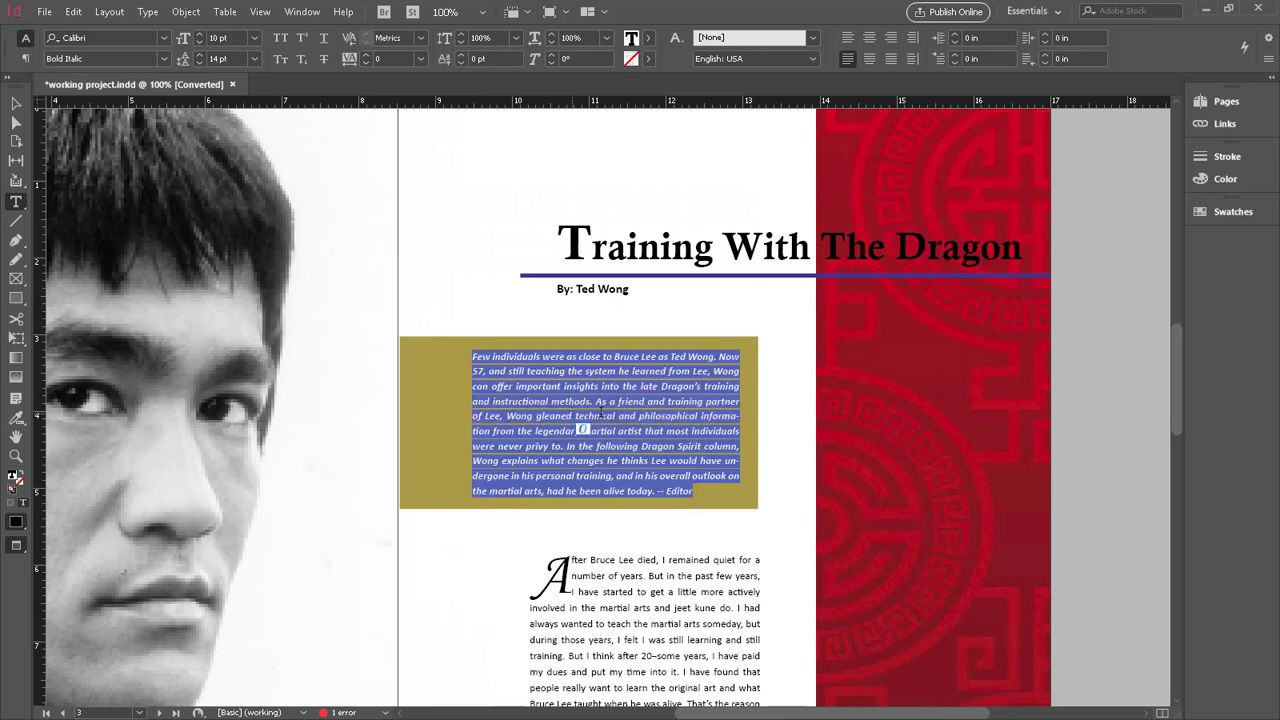
Step: Give the selected italic paragraph a [Black] outline from the Swatches panel
left_click(1233, 214)
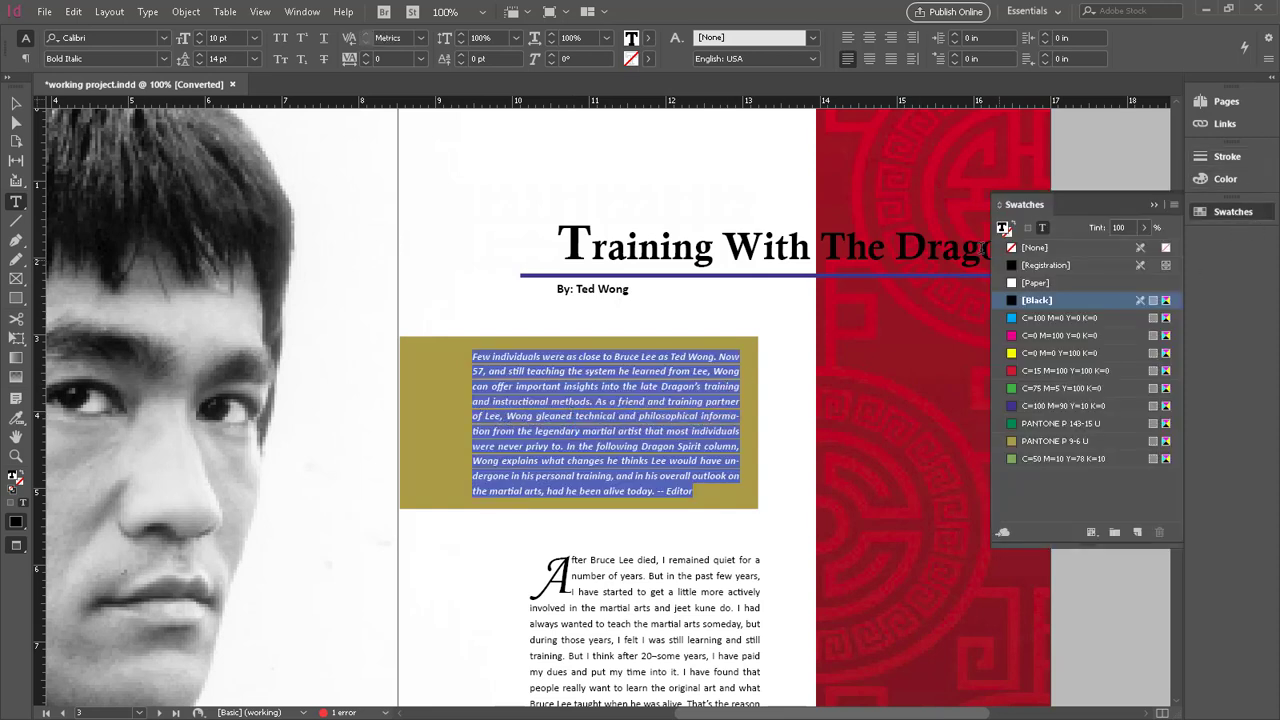
left_click(1018, 247)
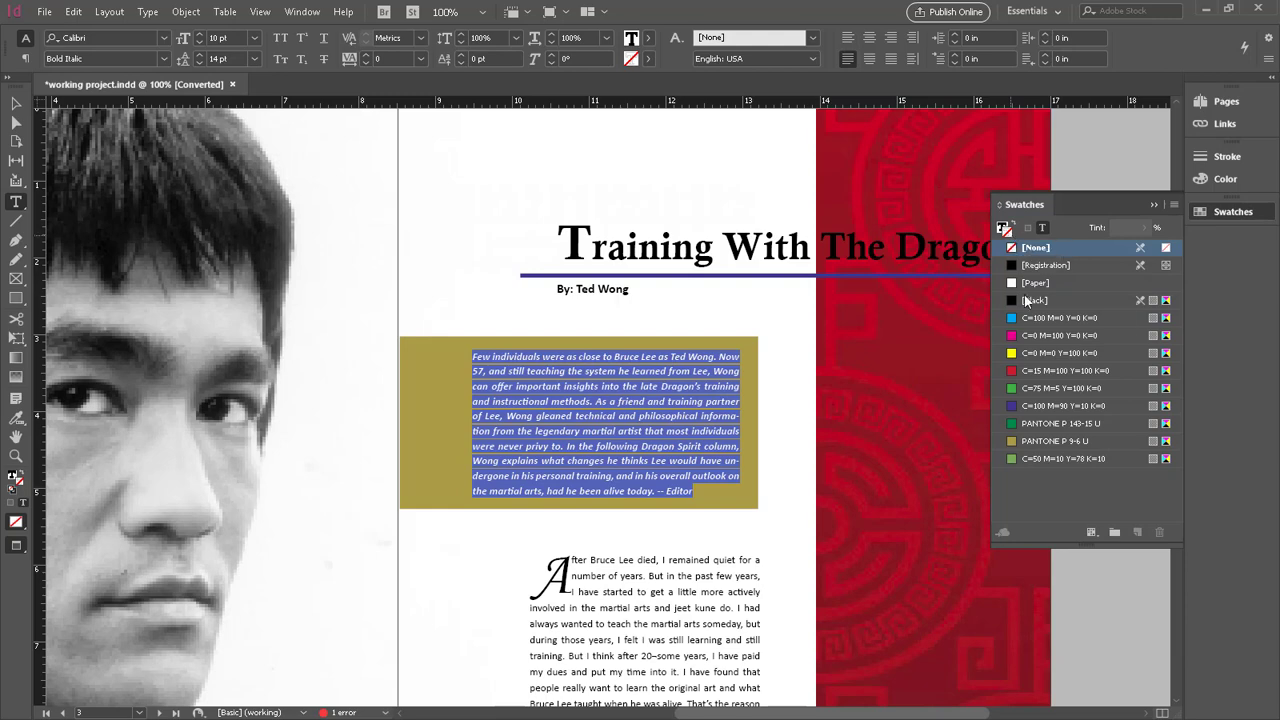
left_click(1029, 301)
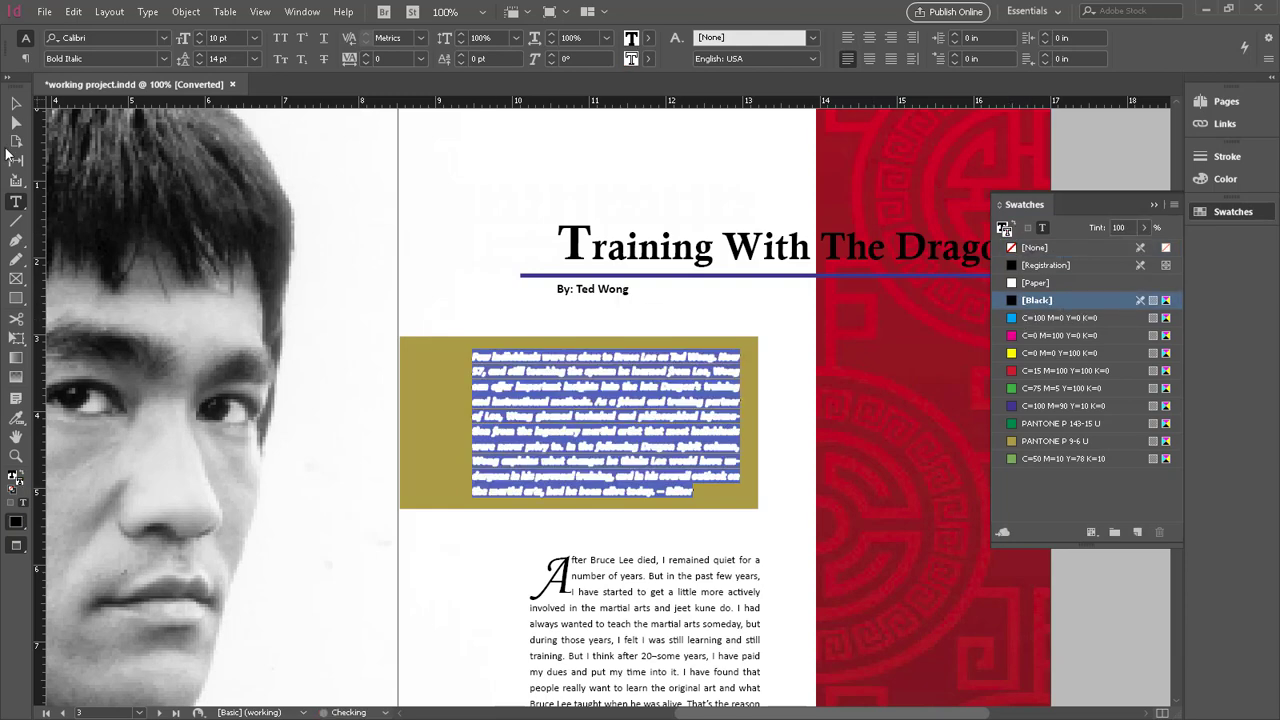
left_click(17, 104)
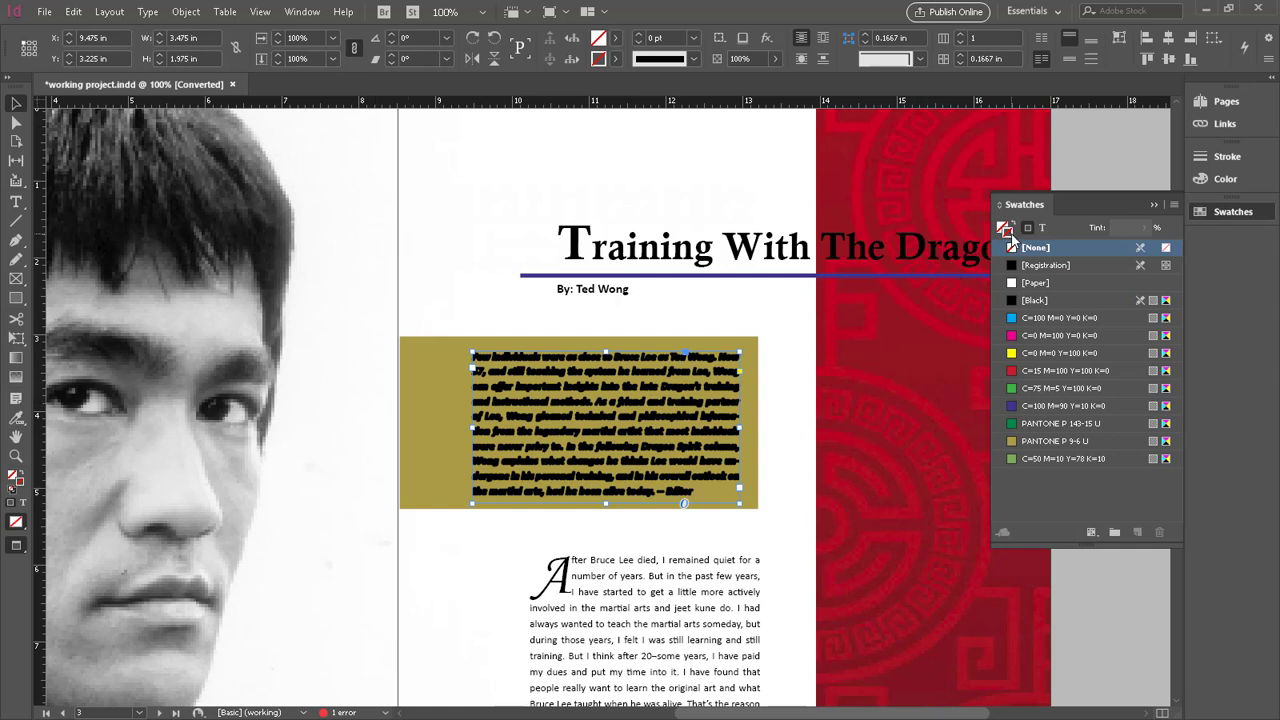
Step: Select the italic intro paragraph, set its stroke to [None] and its fill to [Paper]
double_click(530, 398)
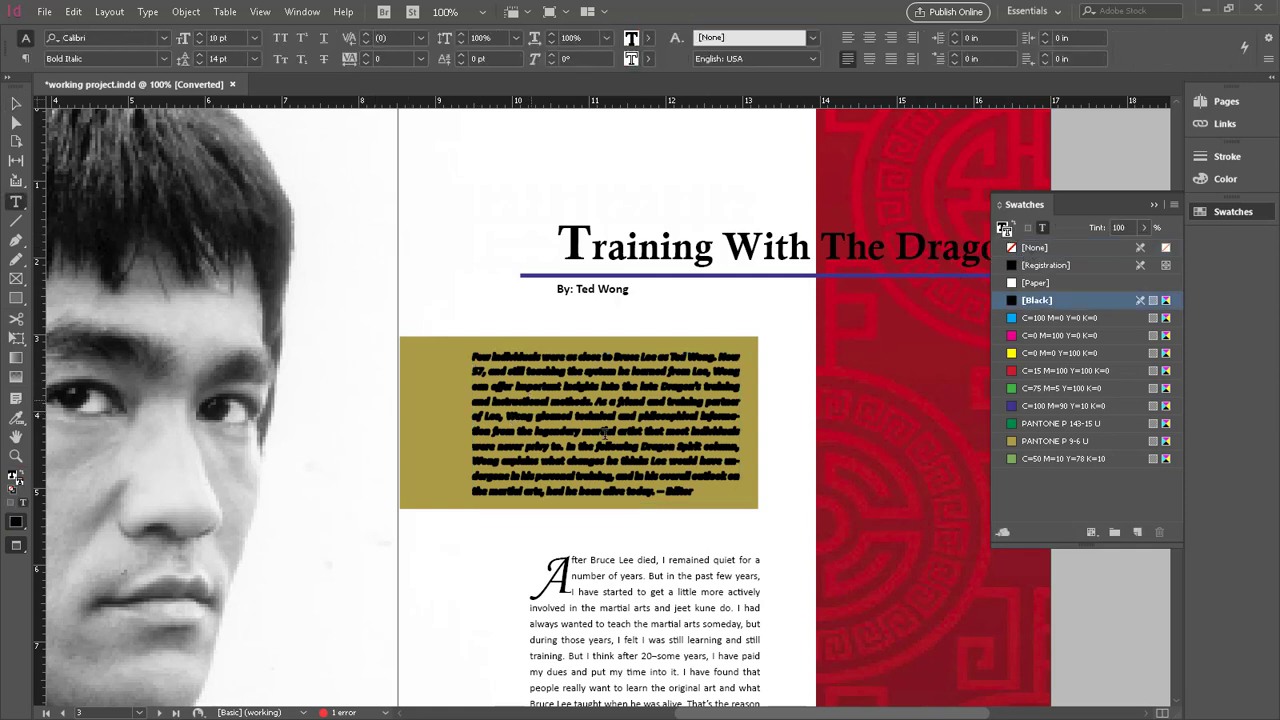
double_click(573, 403)
left_click(580, 401)
left_click(578, 401)
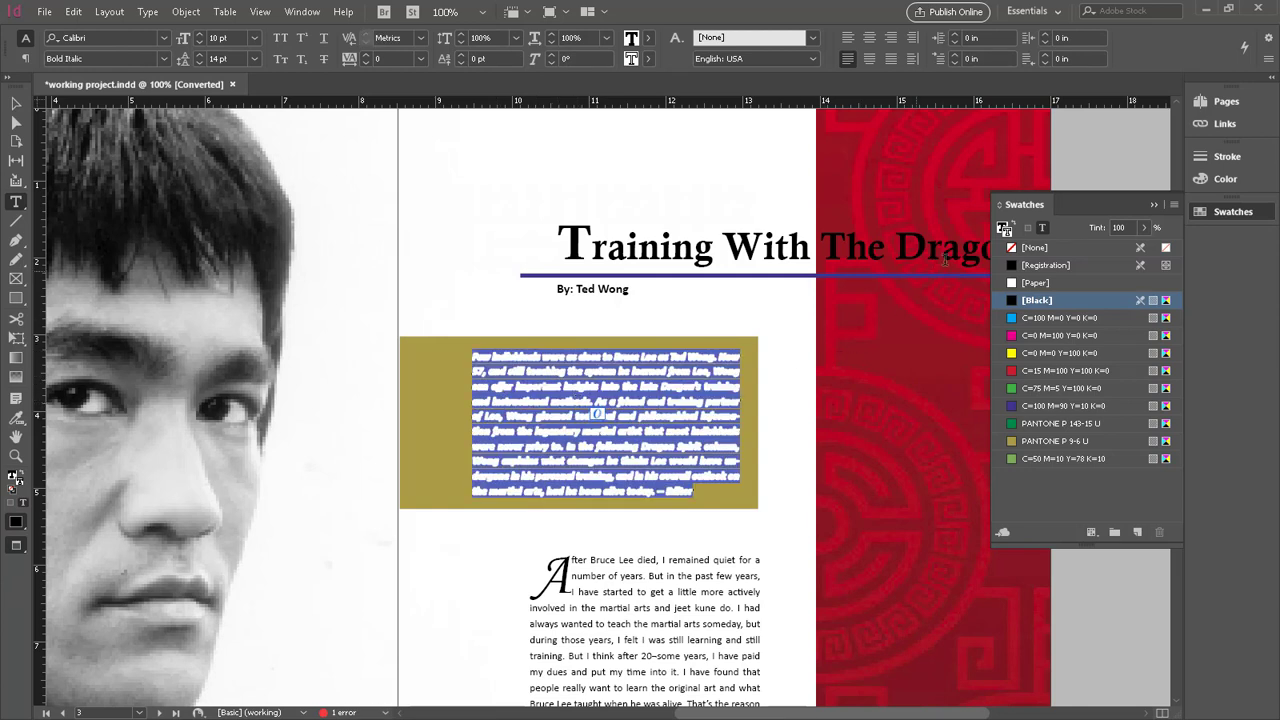
left_click(1019, 247)
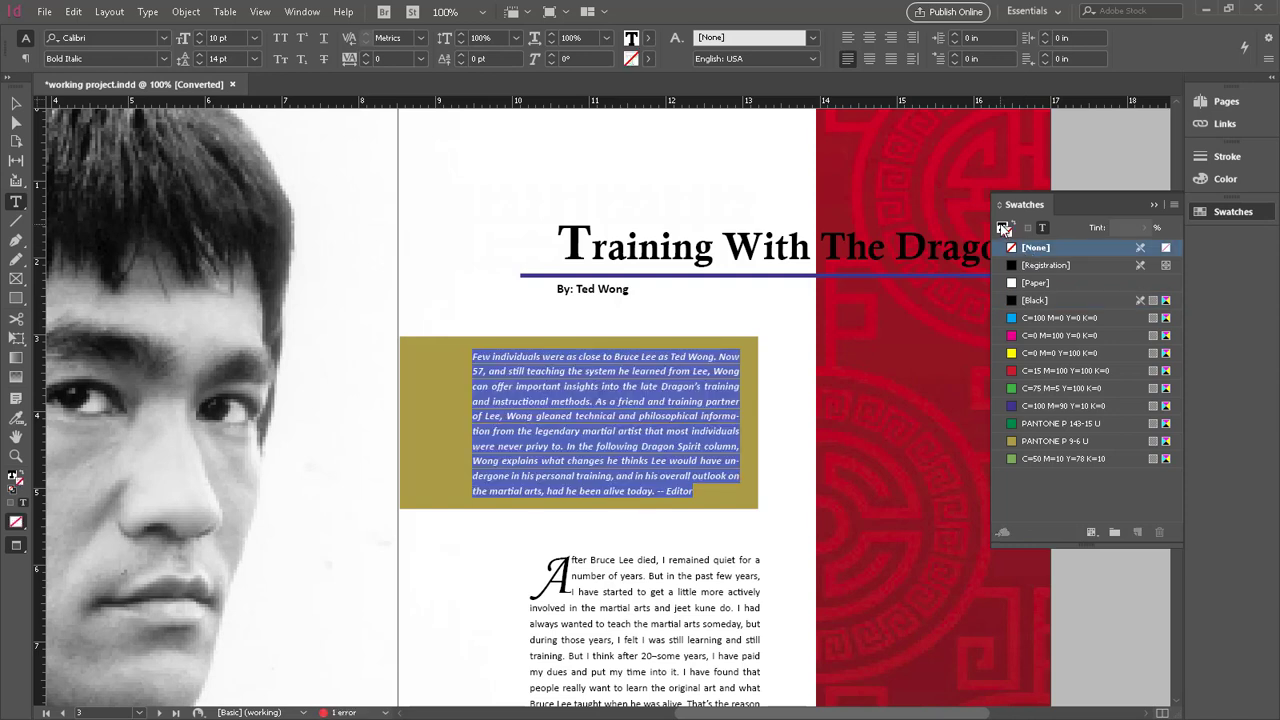
left_click(1003, 228)
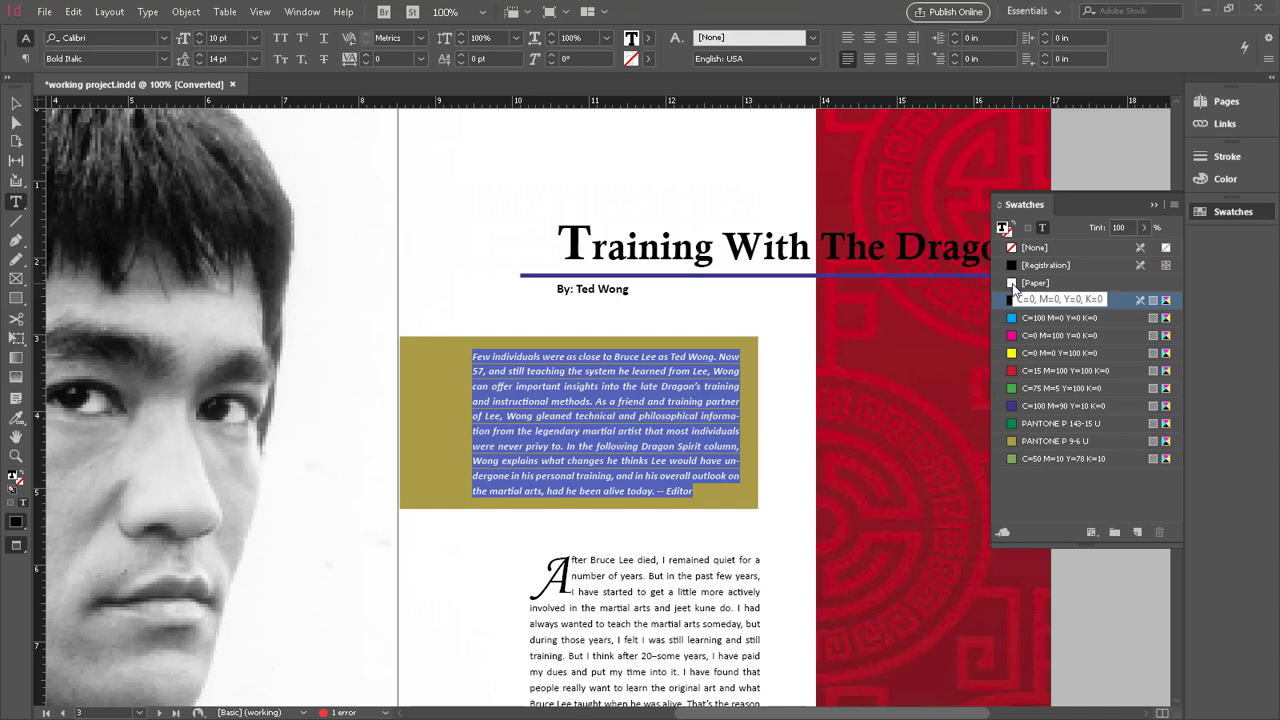
left_click(1015, 285)
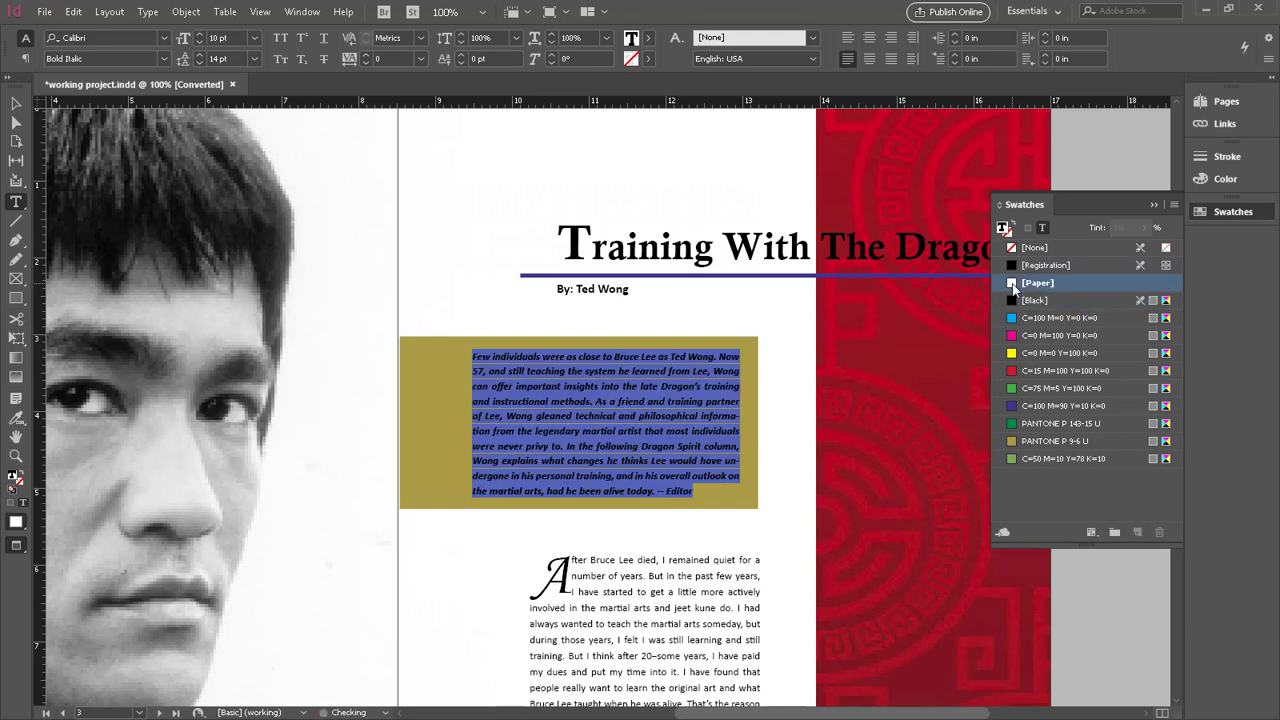
left_click(470, 389)
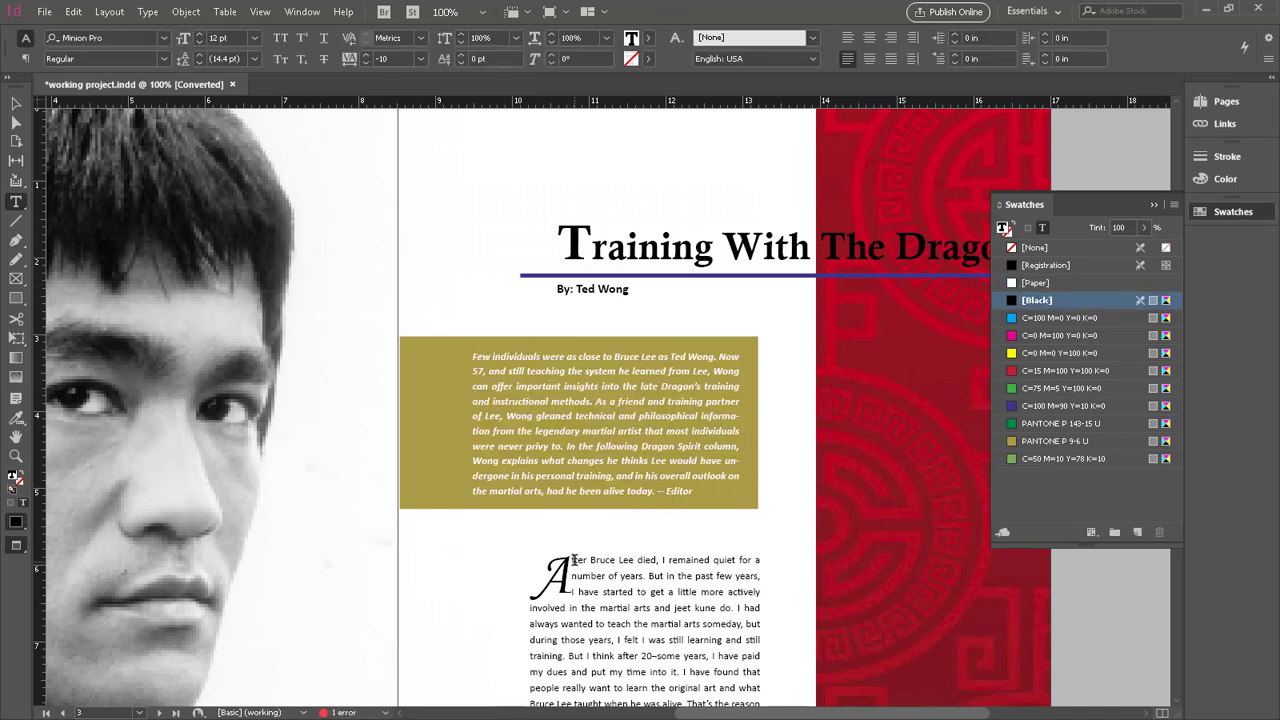